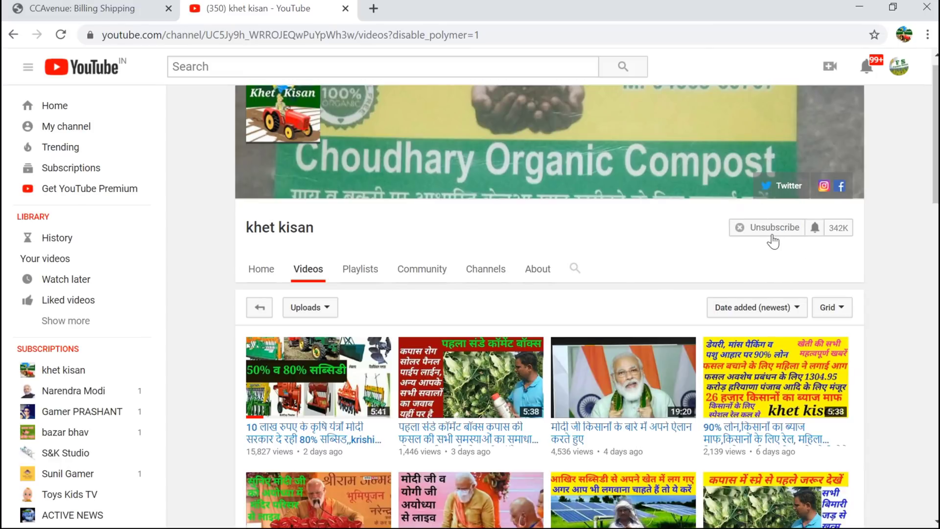
# Step: Switch the khet kisan channel's bell to All notifications, save, and minimise the browser
pyautogui.click(814, 230)
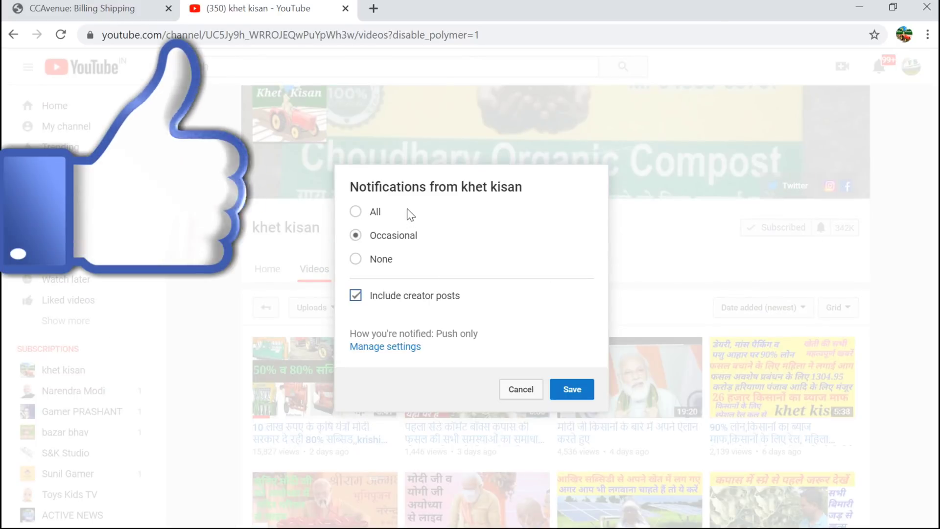
pyautogui.click(357, 214)
pyautogui.click(568, 389)
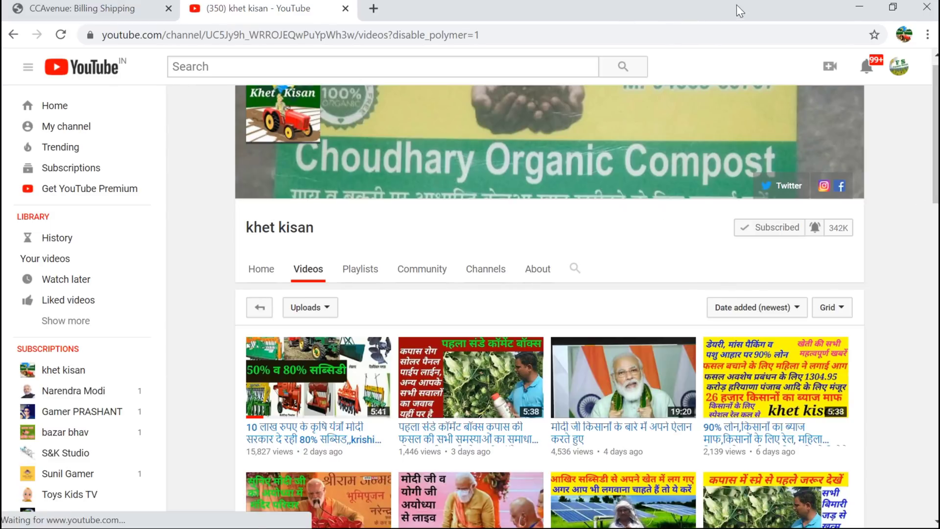
pyautogui.click(861, 12)
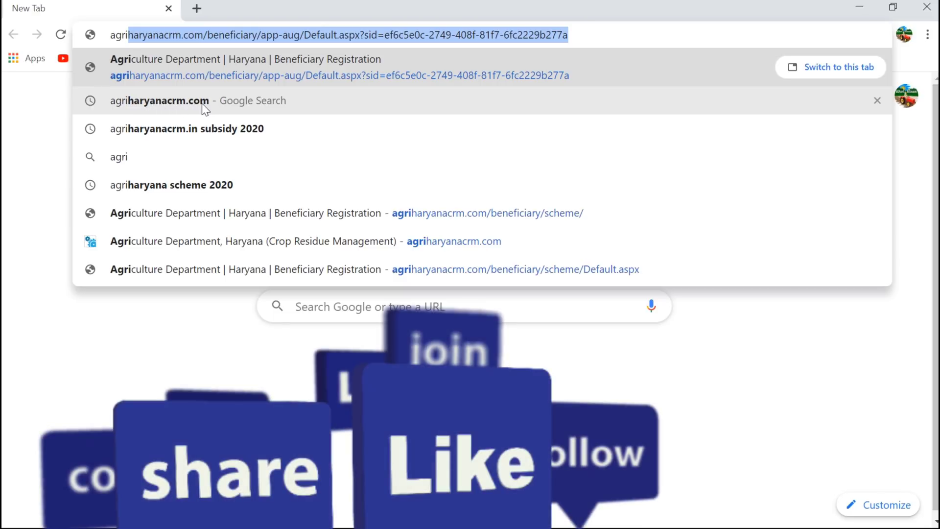
# Step: Search Google for agriharyanacrm.com and open the Agriculture Department, Haryana Crop Residue Management result
pyautogui.click(202, 103)
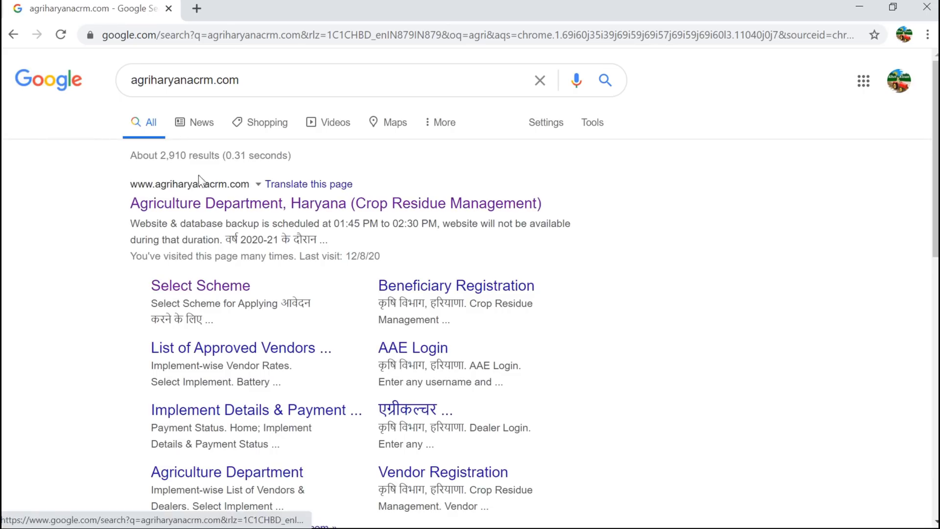
pyautogui.click(221, 216)
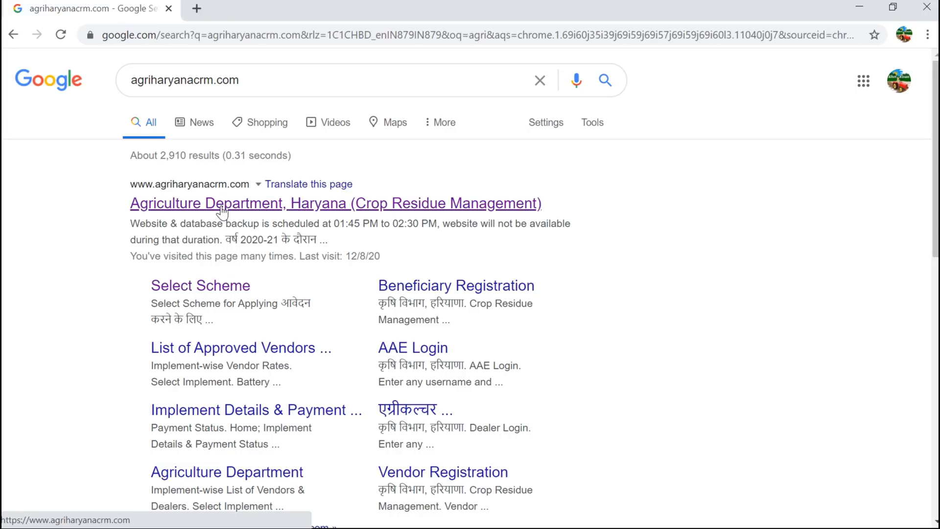
pyautogui.click(221, 212)
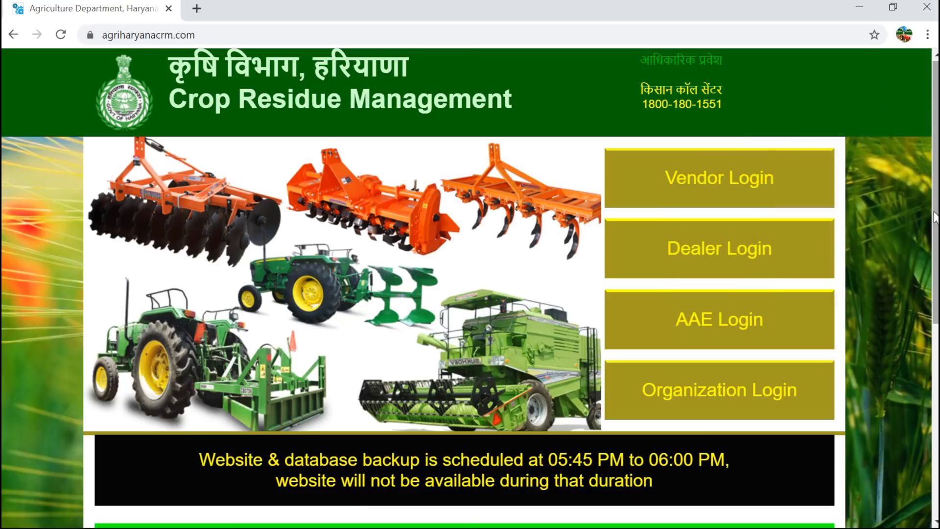
# Step: Scroll the CRM homepage down and open the 2020-21 CRM subsidy applications link
pyautogui.moveTo(936, 216); pyautogui.dragTo(935, 311)
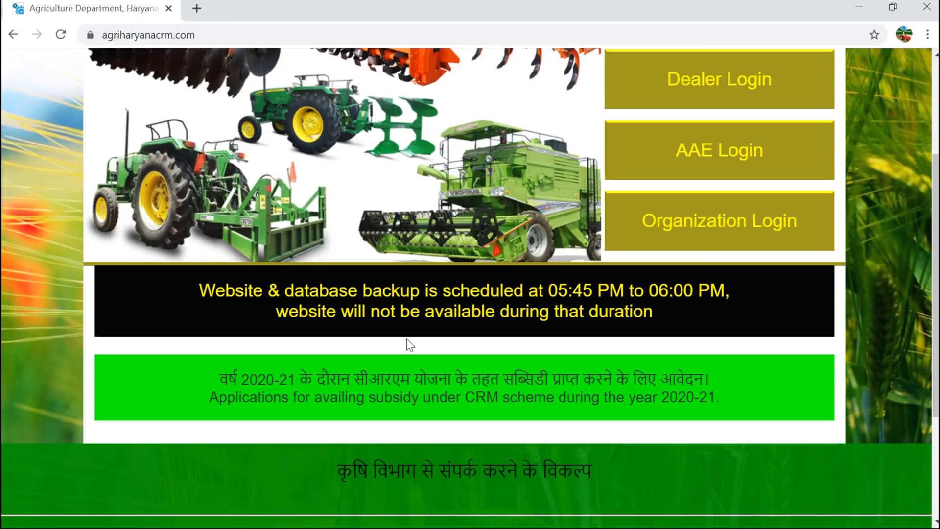
pyautogui.click(390, 392)
# Step: Open the 2020-21 CRM subsidy application page and proceed with the CRM (Farmer) scheme
pyautogui.click(372, 399)
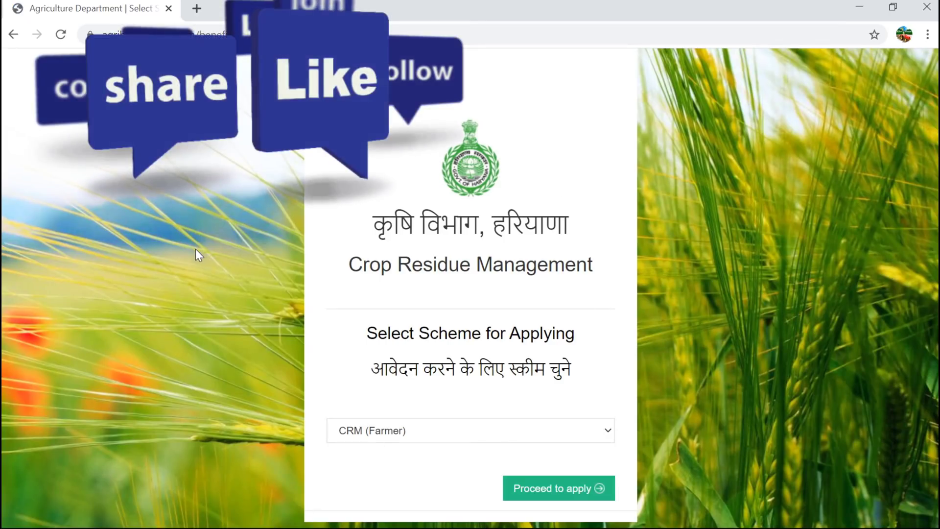
pyautogui.click(541, 492)
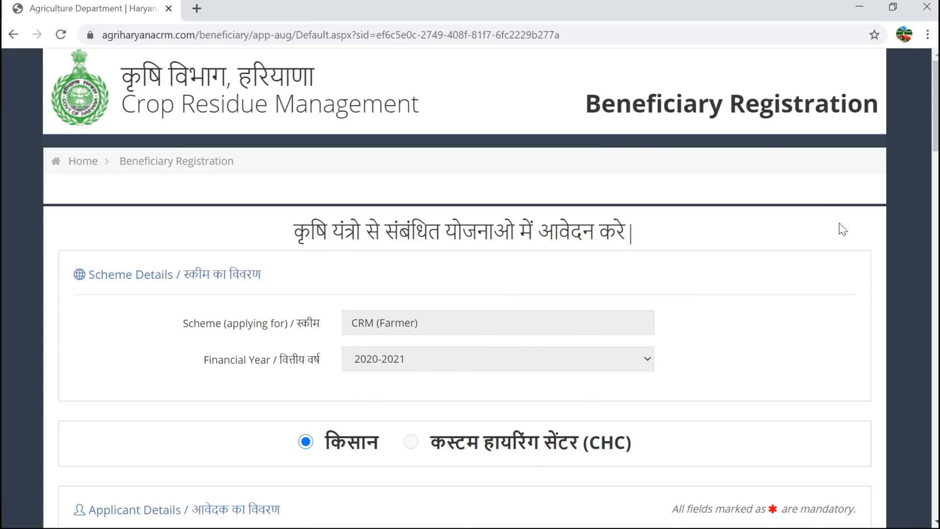
pyautogui.moveTo(936, 137); pyautogui.dragTo(936, 180)
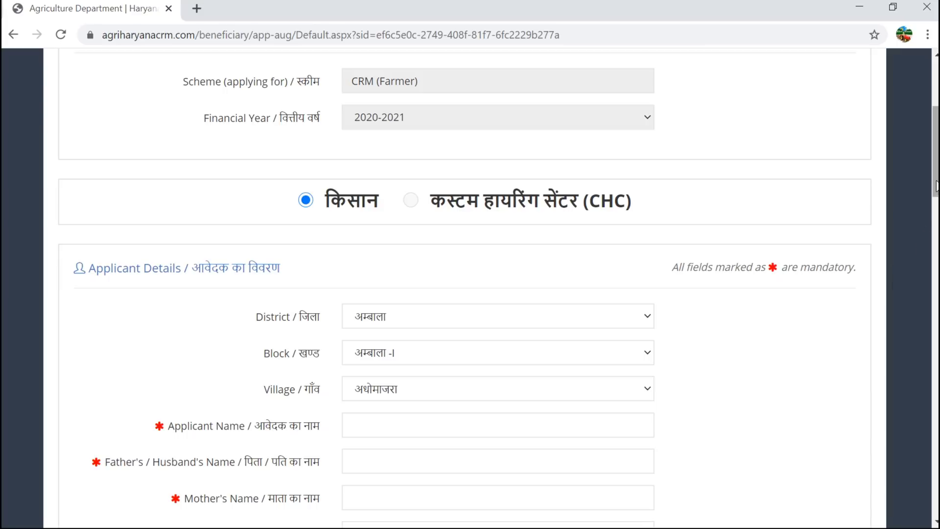
# Step: Choose District हिसार, Block बरवाला and Village सरसौद in the Applicant Details
pyautogui.moveTo(937, 186); pyautogui.dragTo(936, 235)
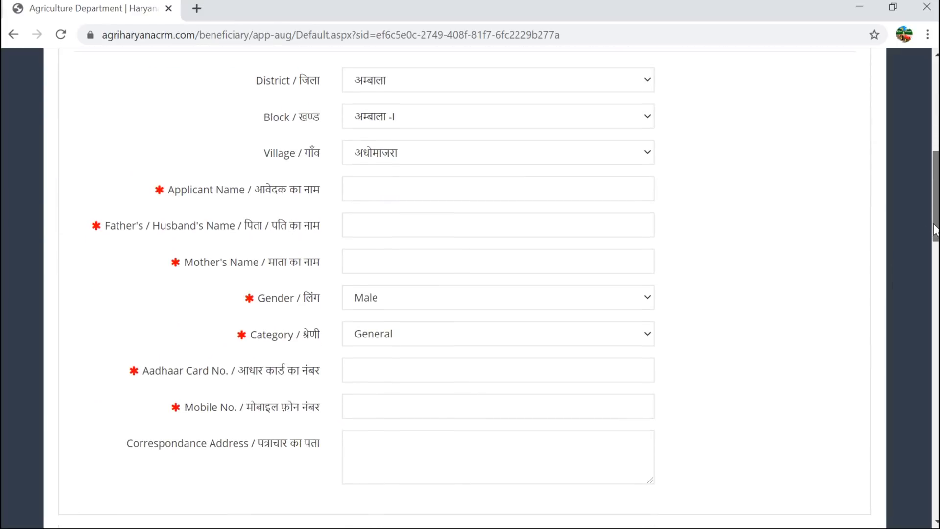
pyautogui.click(645, 81)
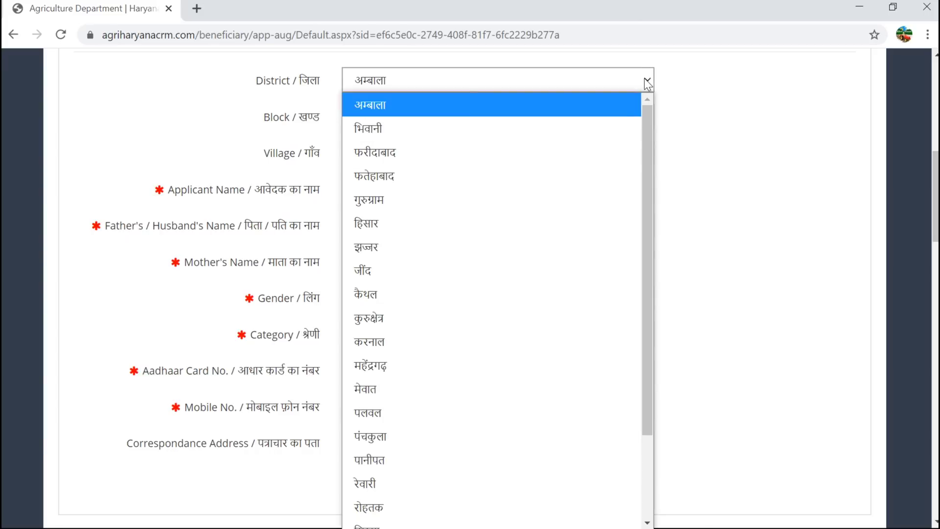
pyautogui.click(572, 226)
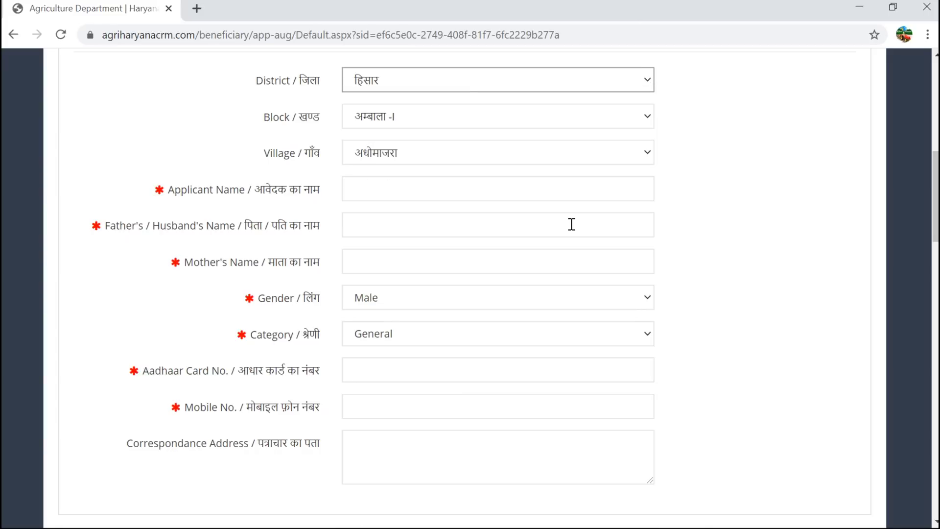
pyautogui.click(649, 117)
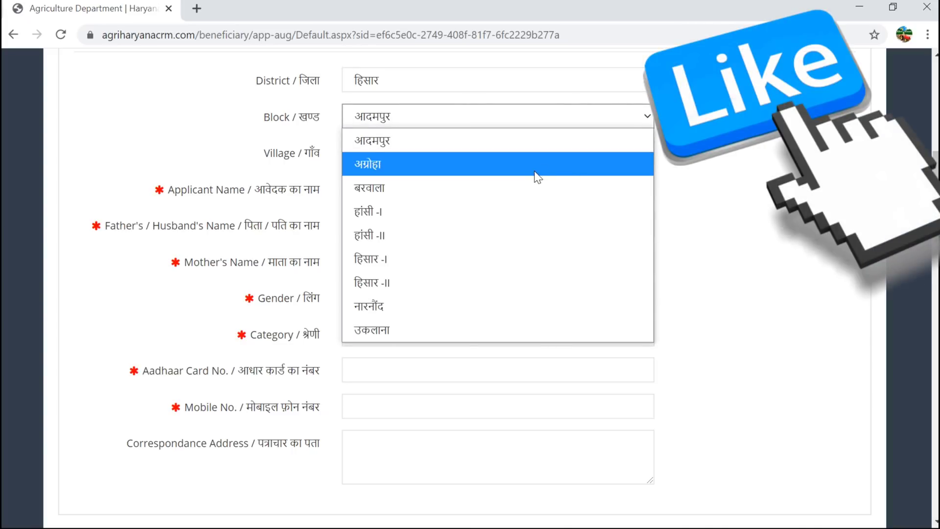
pyautogui.click(516, 189)
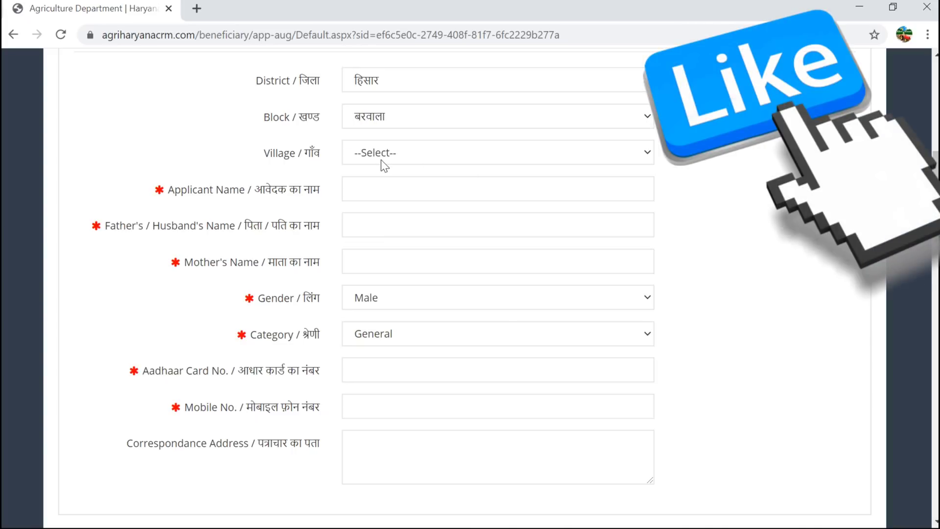
pyautogui.click(645, 151)
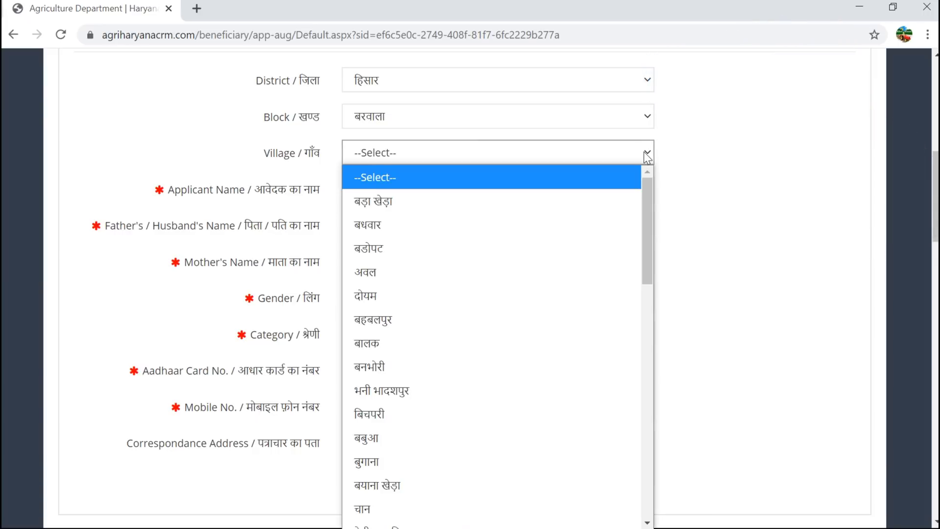
pyautogui.moveTo(649, 254); pyautogui.dragTo(678, 441)
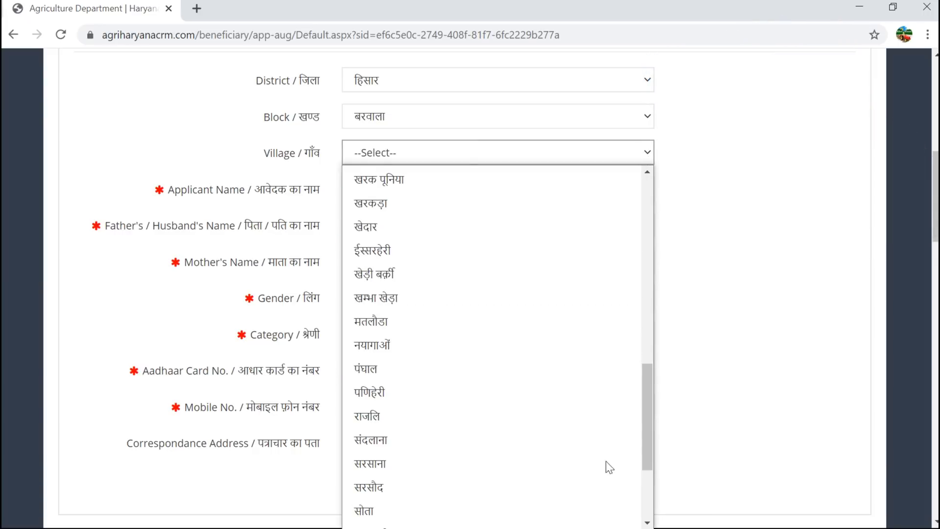
pyautogui.scroll(-3, 609, 466)
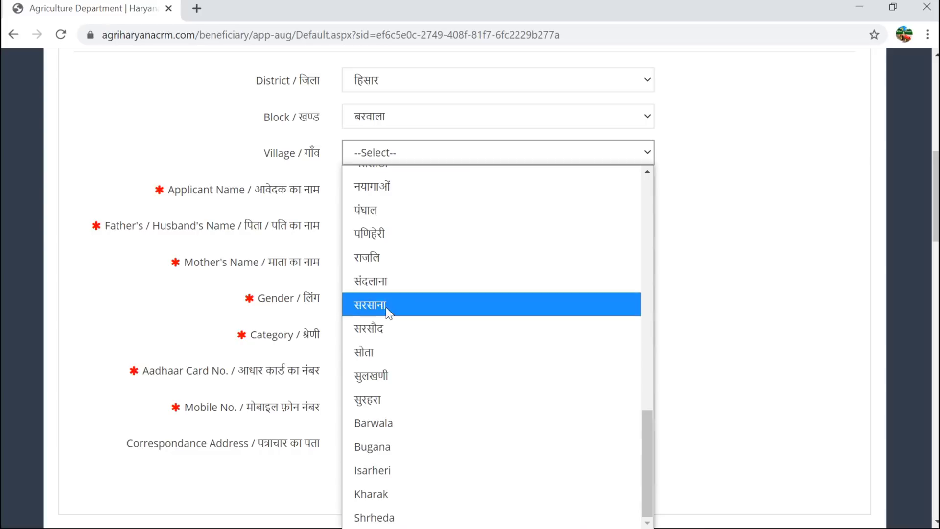
pyautogui.click(382, 330)
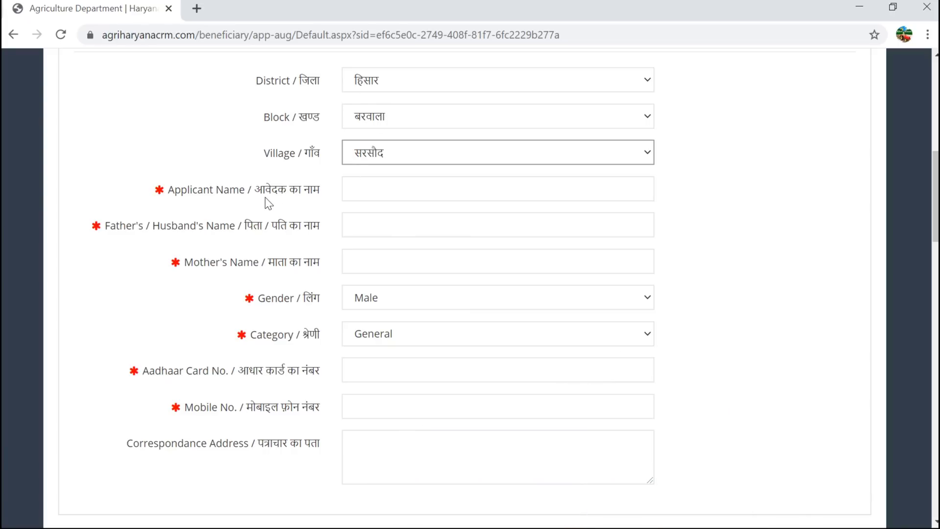
# Step: Fill in the applicant's, father's and mother's names from saved autofill entries
pyautogui.click(390, 186)
pyautogui.click(387, 218)
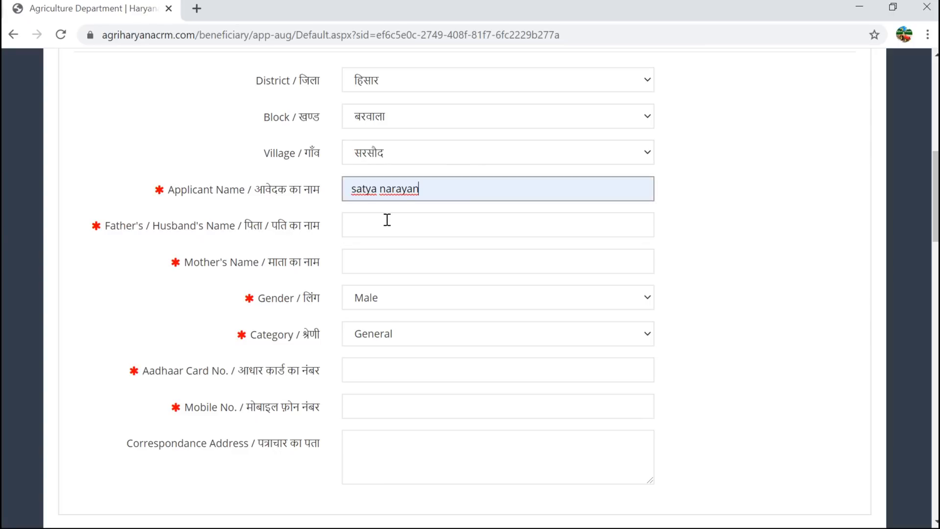
pyautogui.click(362, 225)
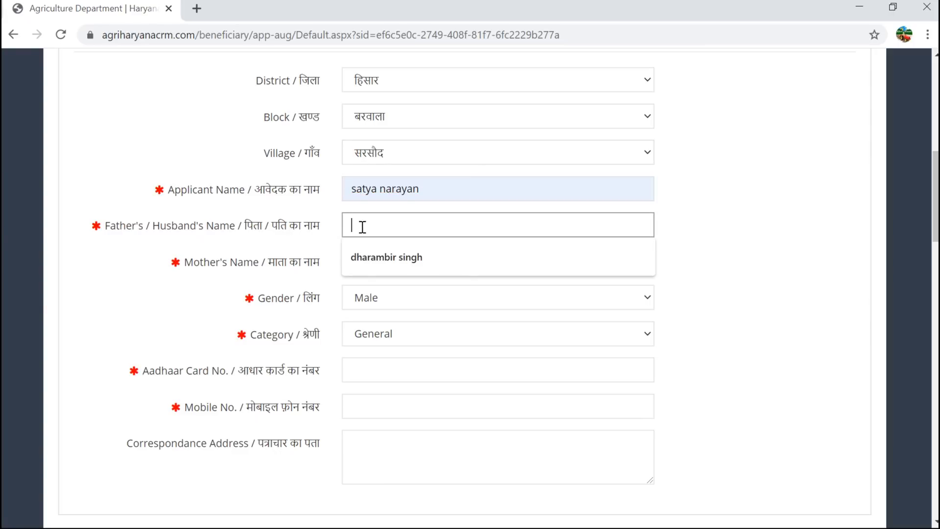
pyautogui.click(359, 264)
pyautogui.click(360, 267)
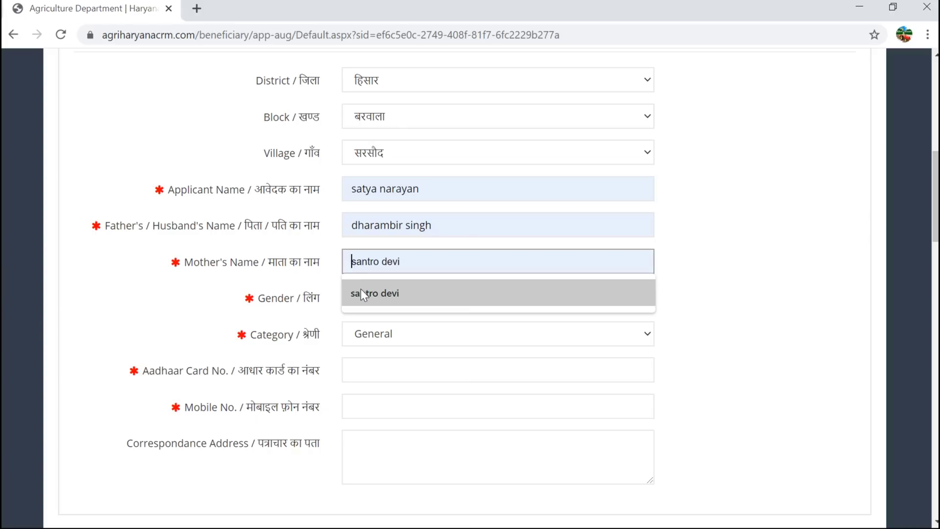
pyautogui.click(361, 290)
# Step: Keep Gender Male and Category General, and fill the Aadhaar number from autofill
pyautogui.click(362, 297)
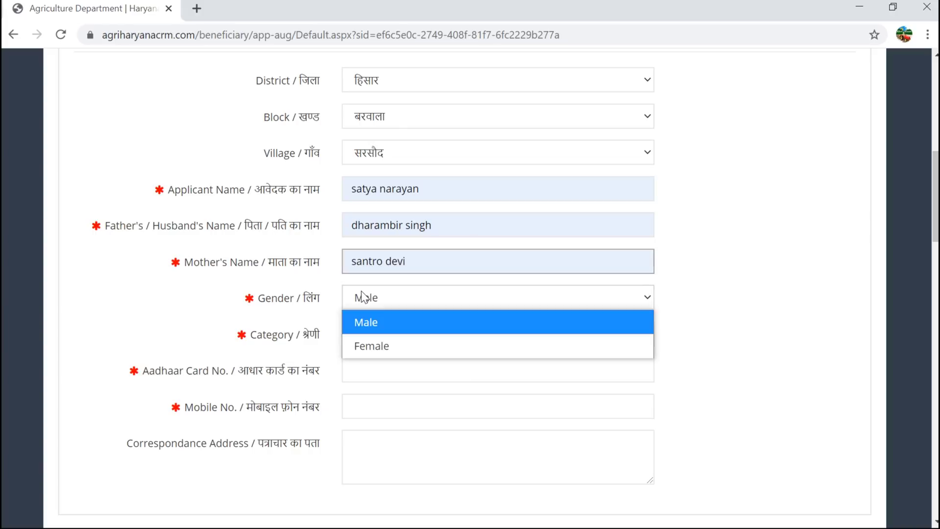
pyautogui.click(366, 323)
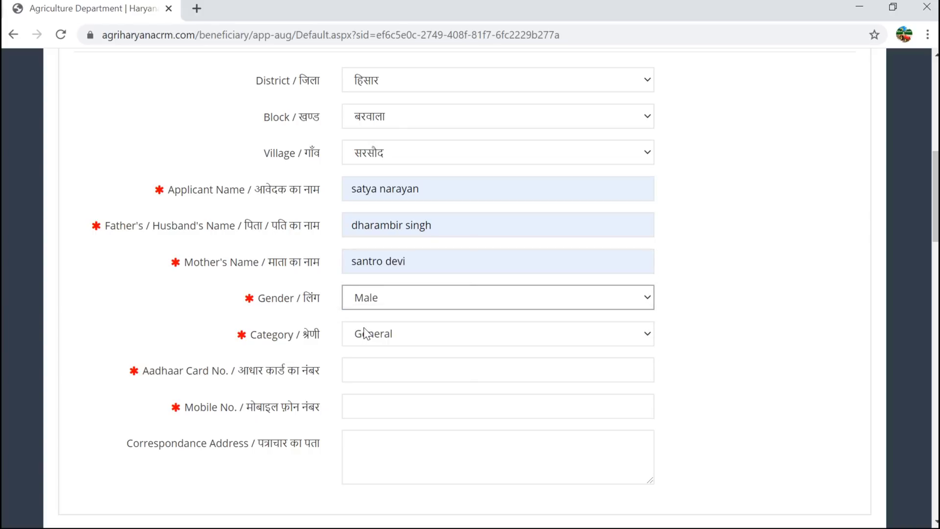
pyautogui.click(639, 336)
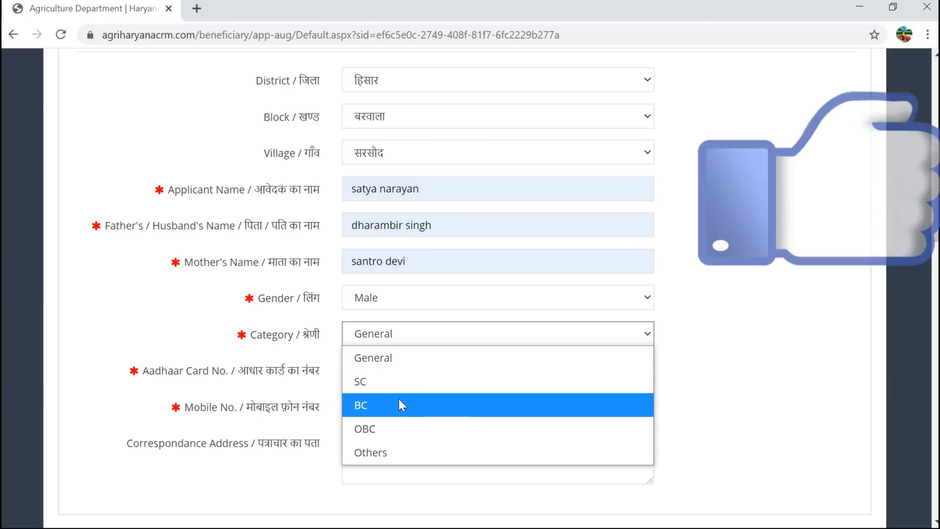
pyautogui.click(407, 364)
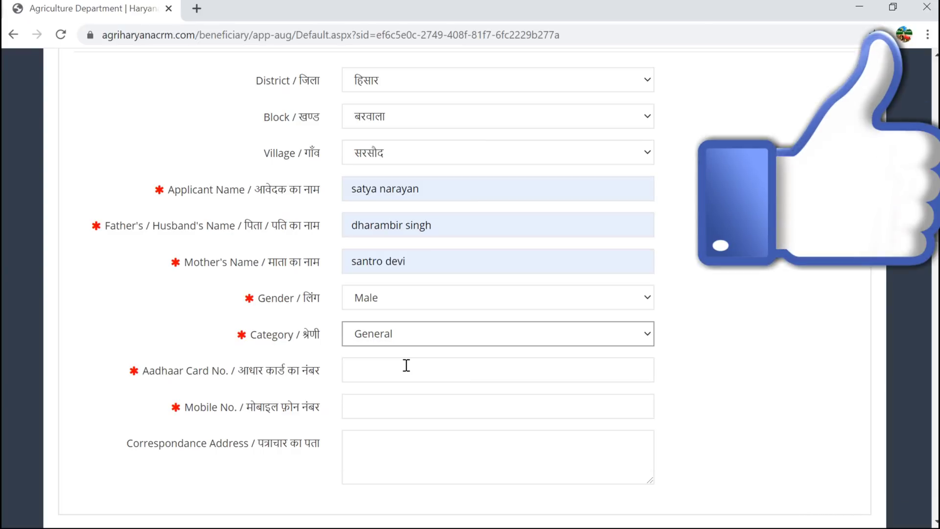
pyautogui.click(368, 371)
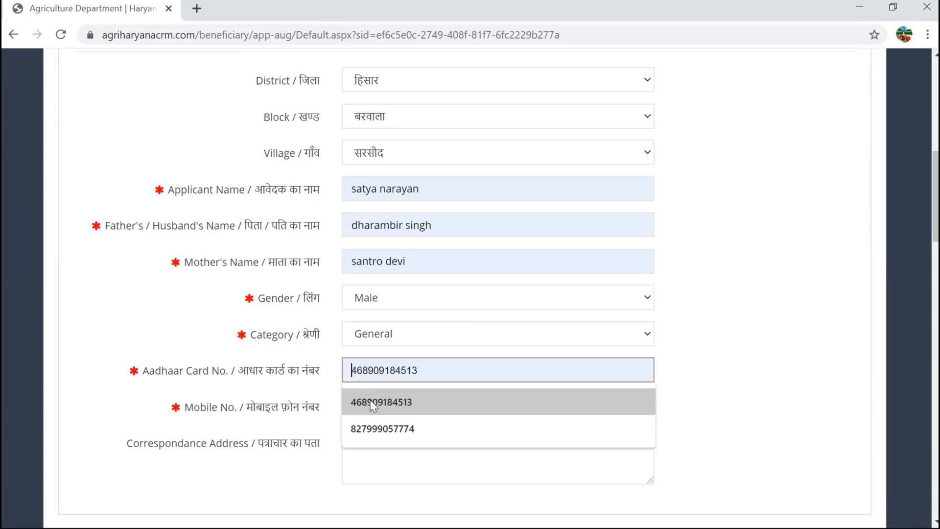
pyautogui.click(373, 428)
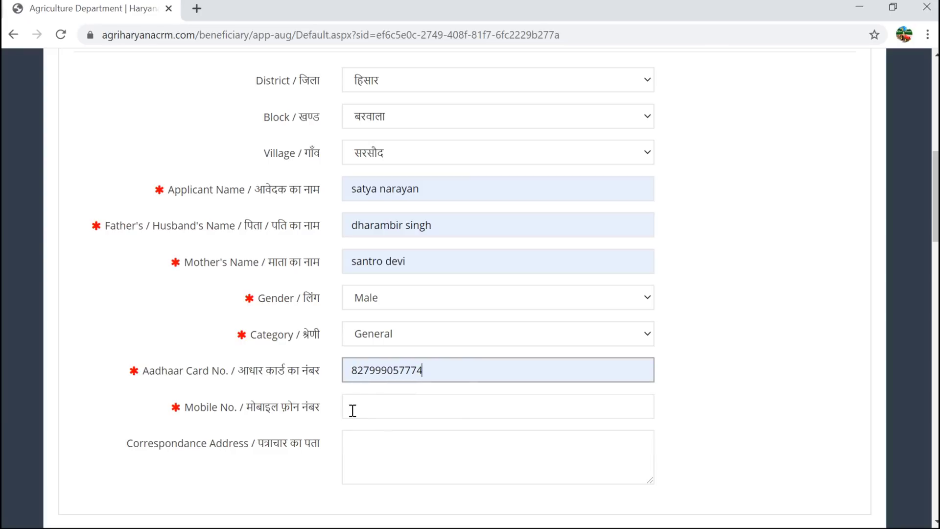
pyautogui.click(350, 451)
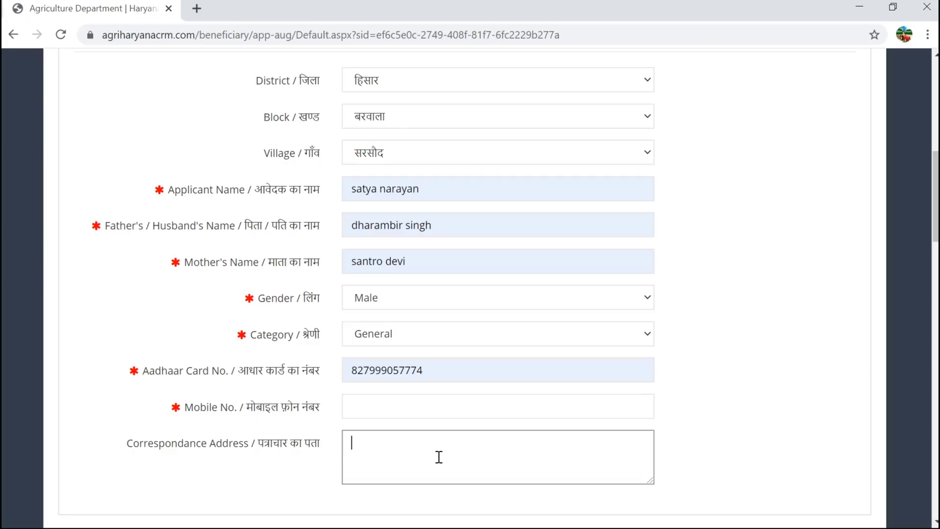
pyautogui.click(362, 405)
pyautogui.scroll(-6, 362, 405)
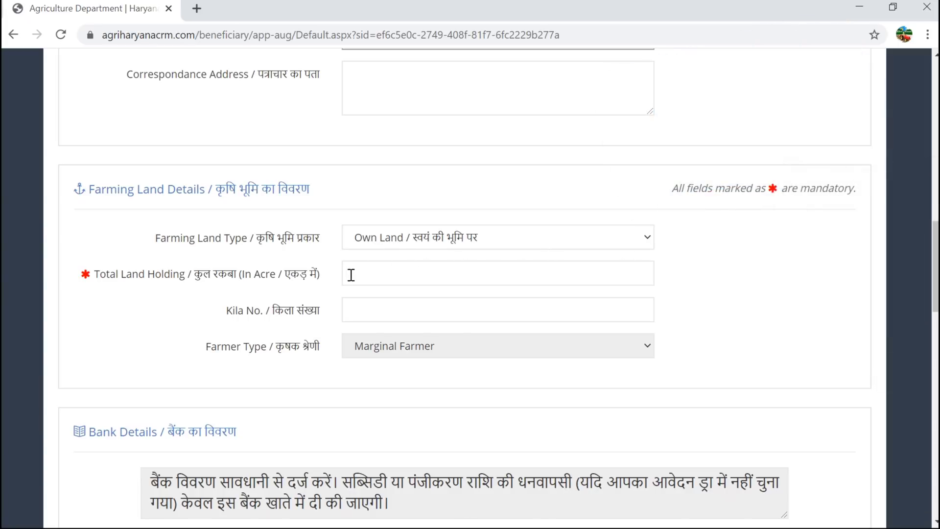
# Step: Set total land holding to 5 acres and Kila No. to 68/5.6,7,8,9,4
pyautogui.click(351, 274)
pyautogui.click(347, 311)
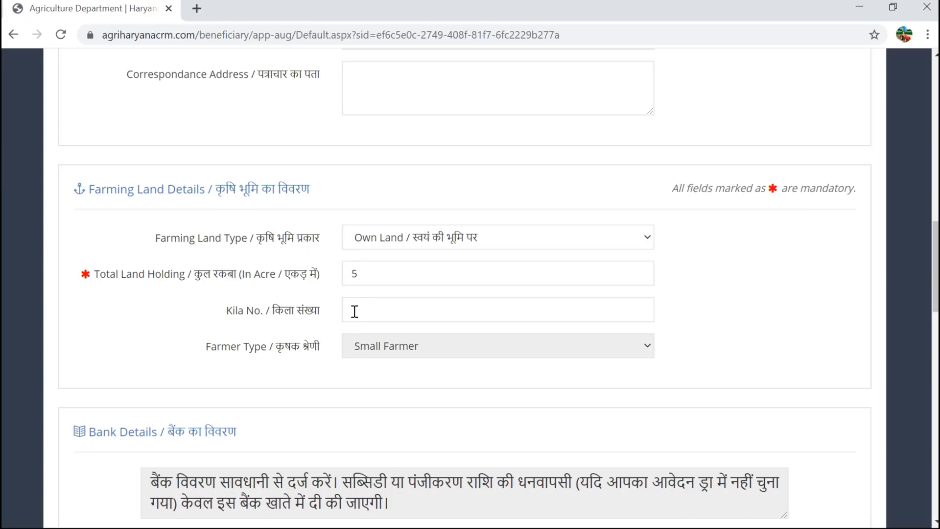
pyautogui.click(355, 312)
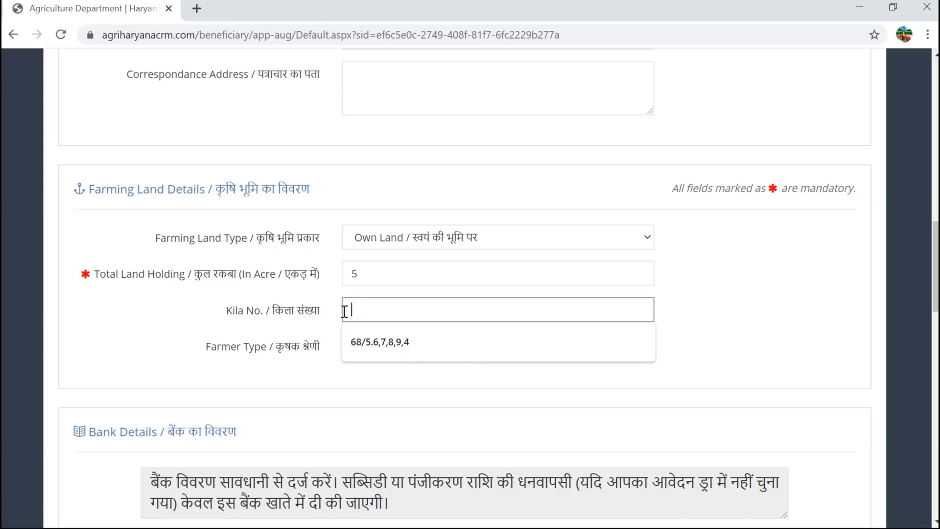
pyautogui.click(361, 342)
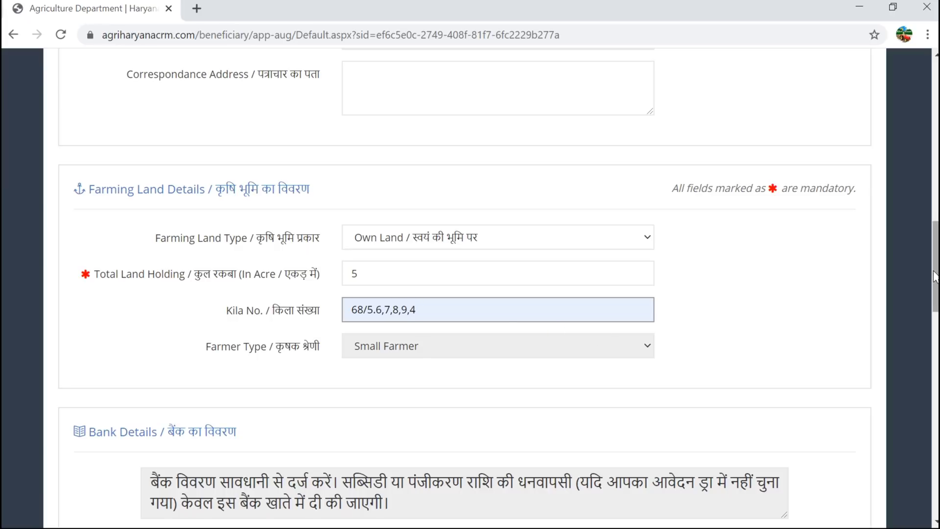
pyautogui.moveTo(935, 279); pyautogui.dragTo(935, 345)
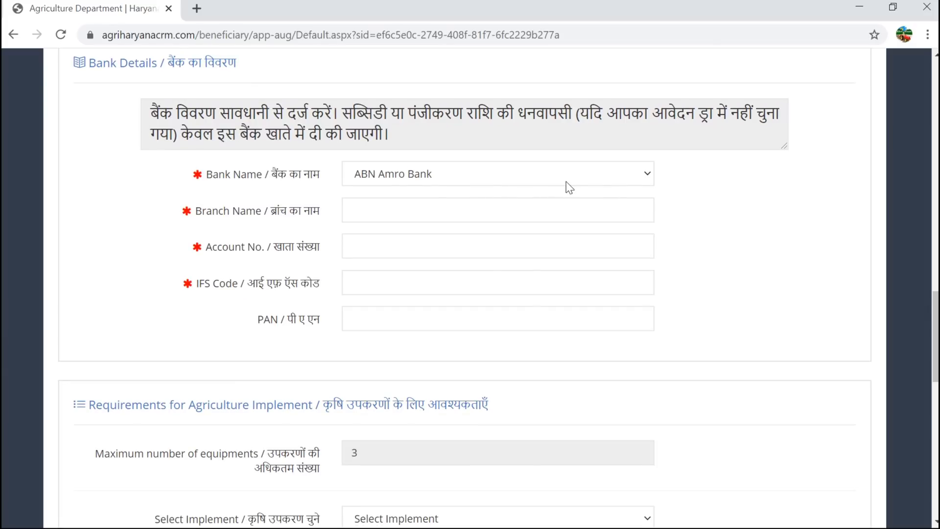
# Step: Choose State Bank of India as Bank Name and dismiss the Account No. autofill suggestion
pyautogui.click(648, 176)
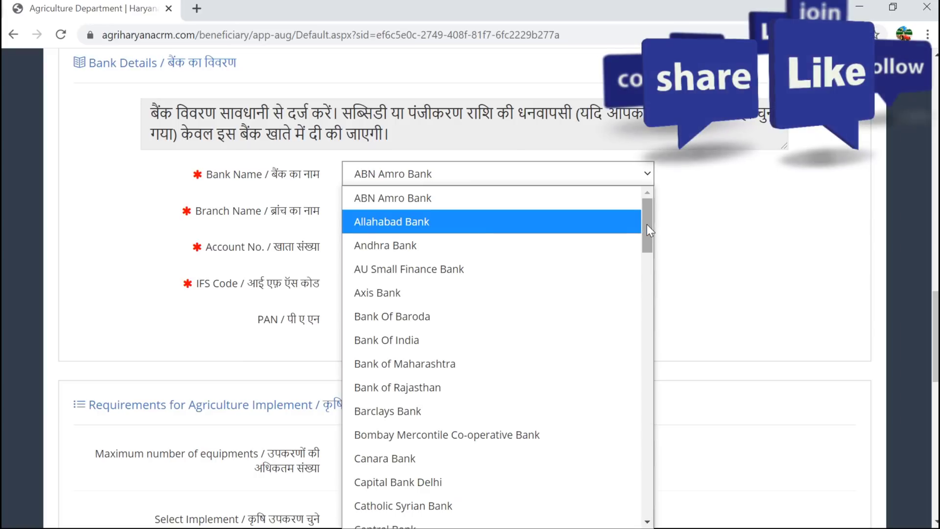
pyautogui.scroll(-10, 490, 424)
pyautogui.click(490, 424)
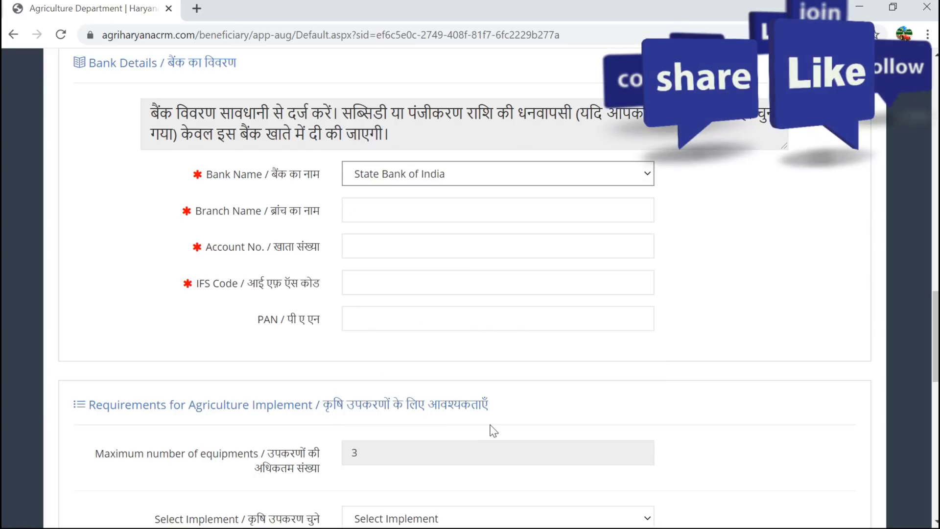
pyautogui.click(384, 241)
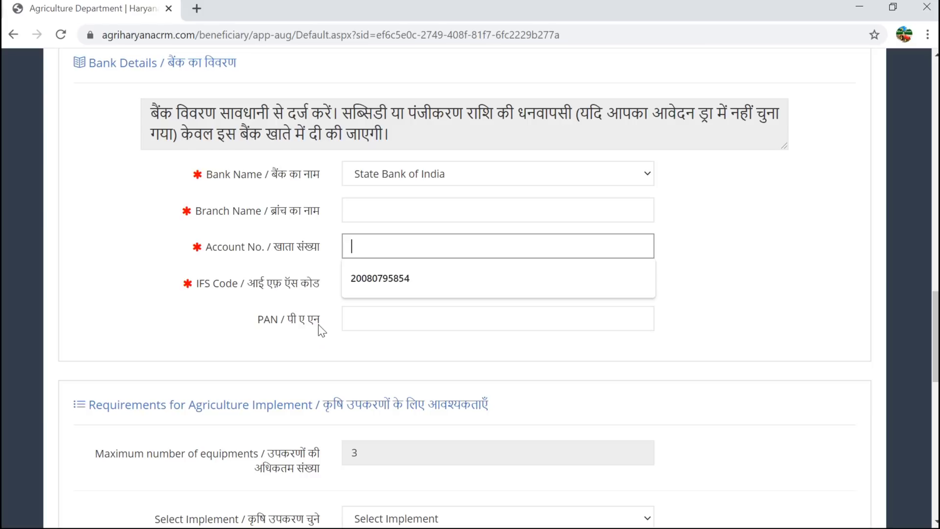
pyautogui.click(185, 300)
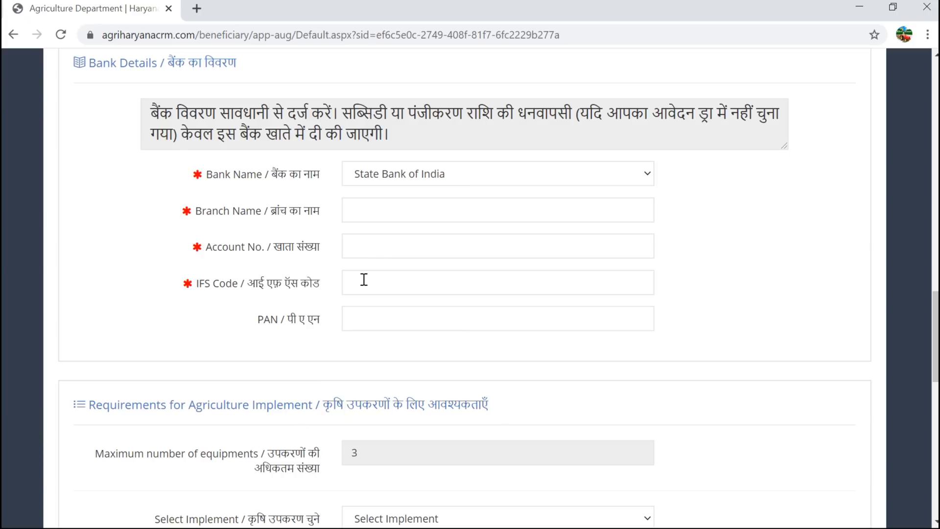
pyautogui.scroll(-5, 451, 242)
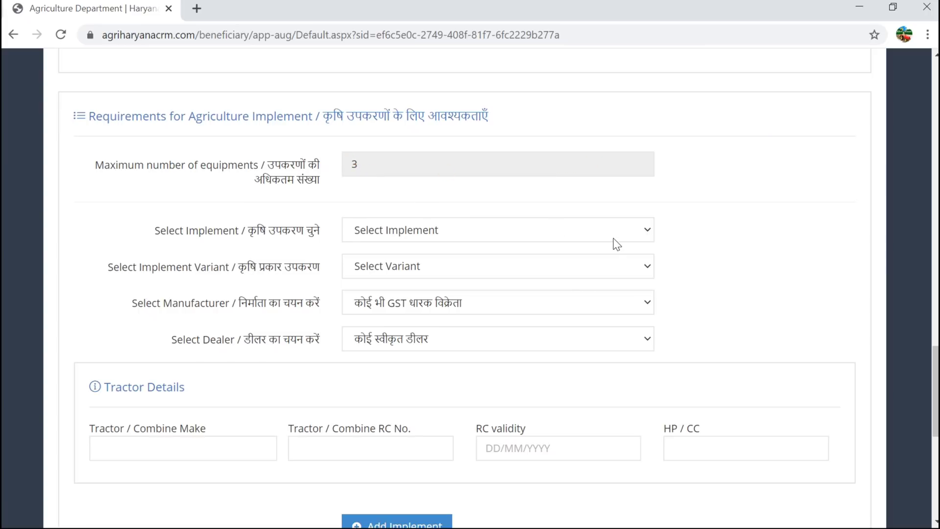
# Step: Select Super seeder as the implement with the Standard variant
pyautogui.click(646, 238)
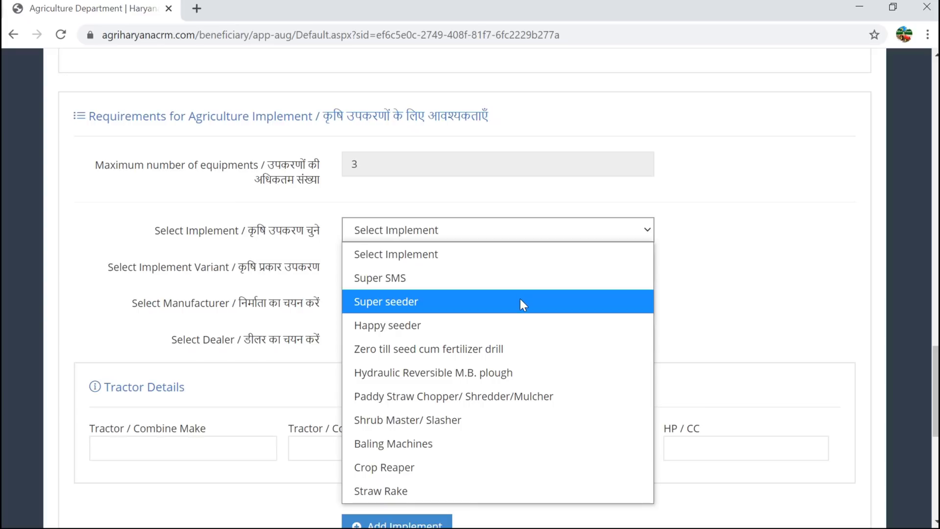
pyautogui.click(520, 300)
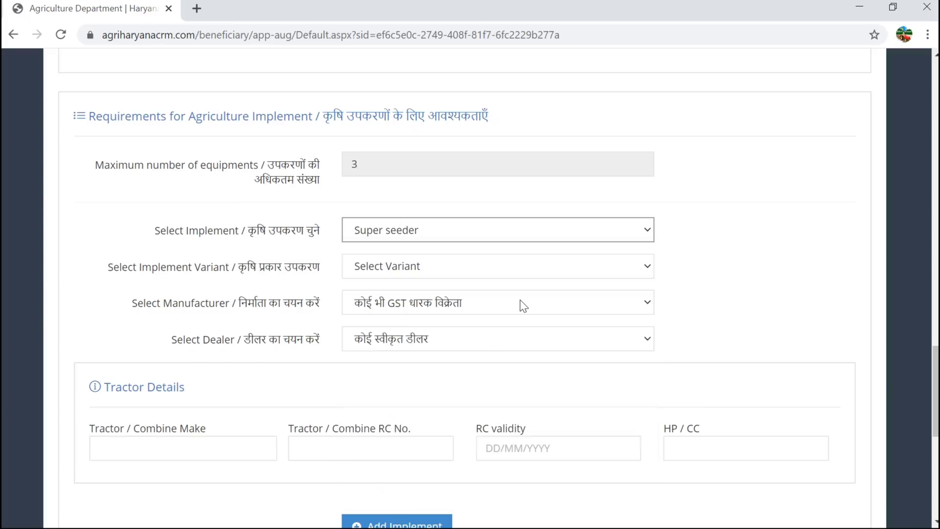
pyautogui.click(646, 268)
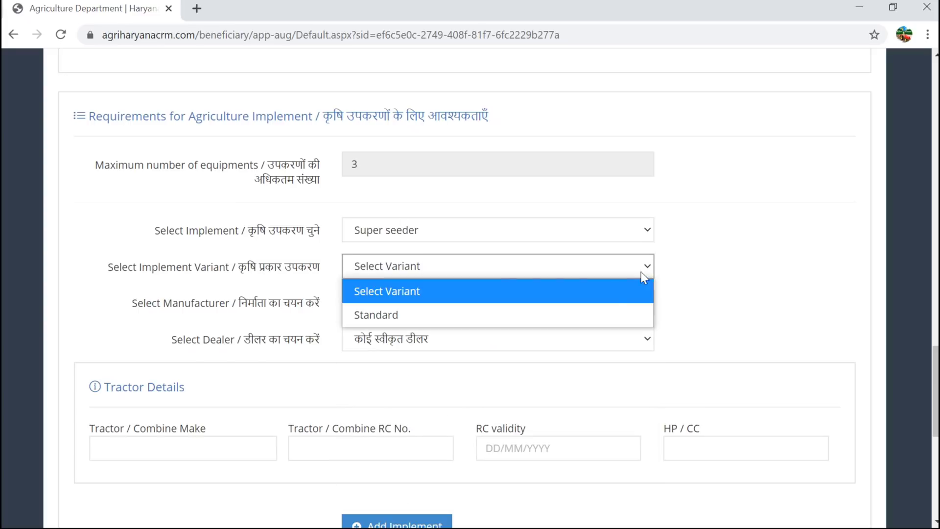
pyautogui.click(547, 325)
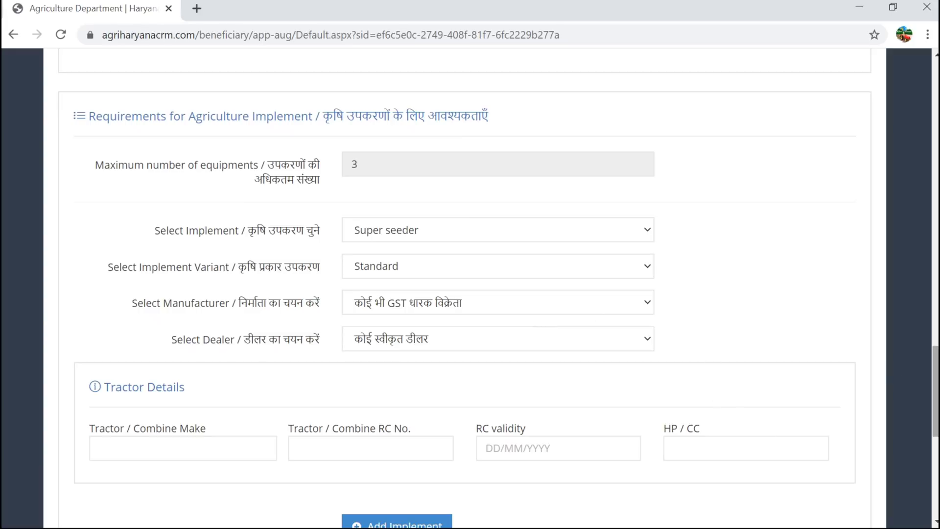
pyautogui.scroll(-4, 336, 338)
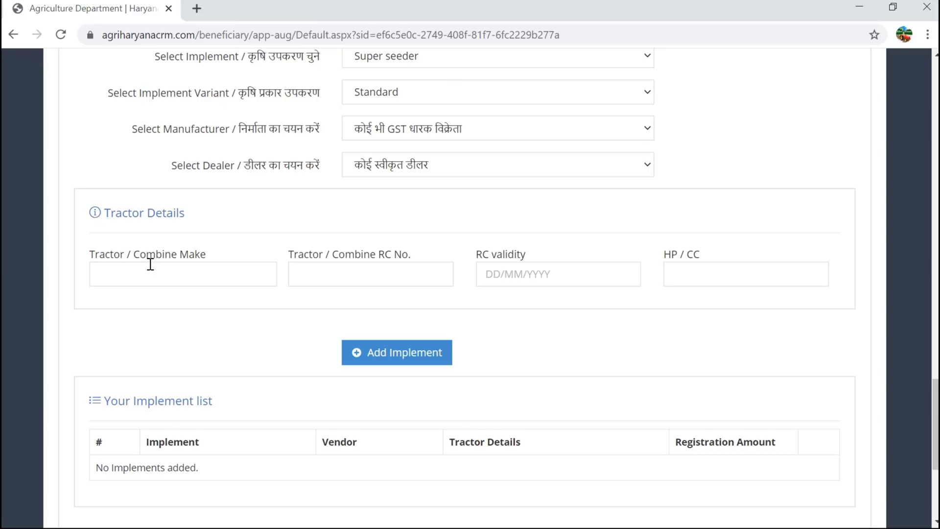
# Step: Enter tractor farmtrac 60, RC No. 2, validity 22/11/25, HP/CC 60; accept the declaration and add the implement
pyautogui.click(106, 274)
pyautogui.click(104, 306)
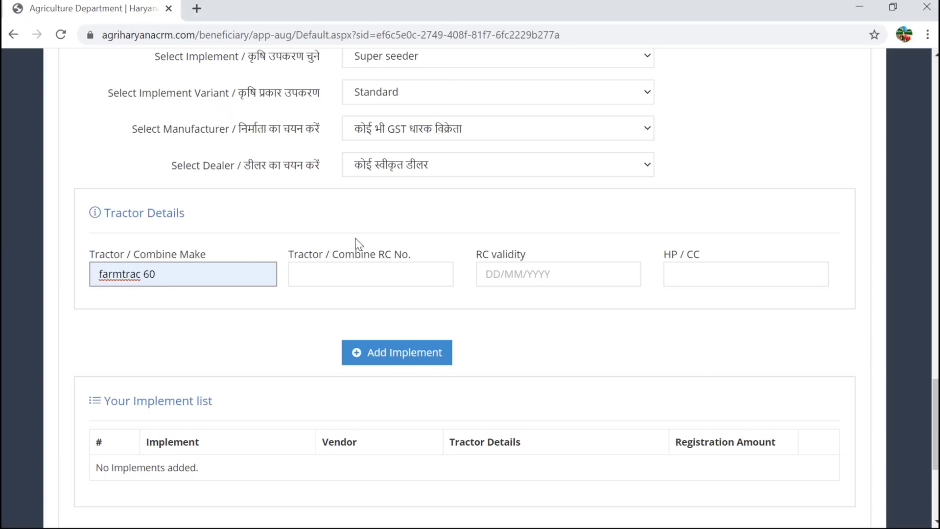
pyautogui.click(361, 275)
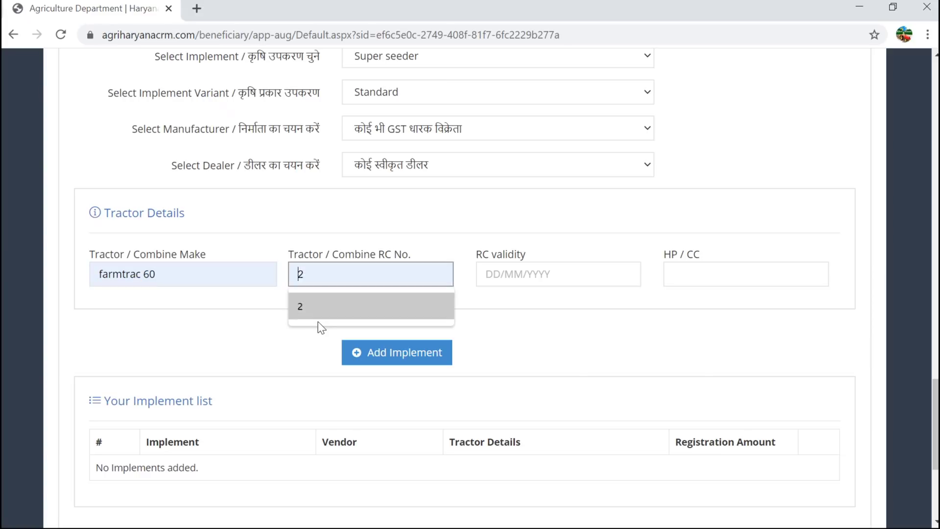
pyautogui.click(311, 307)
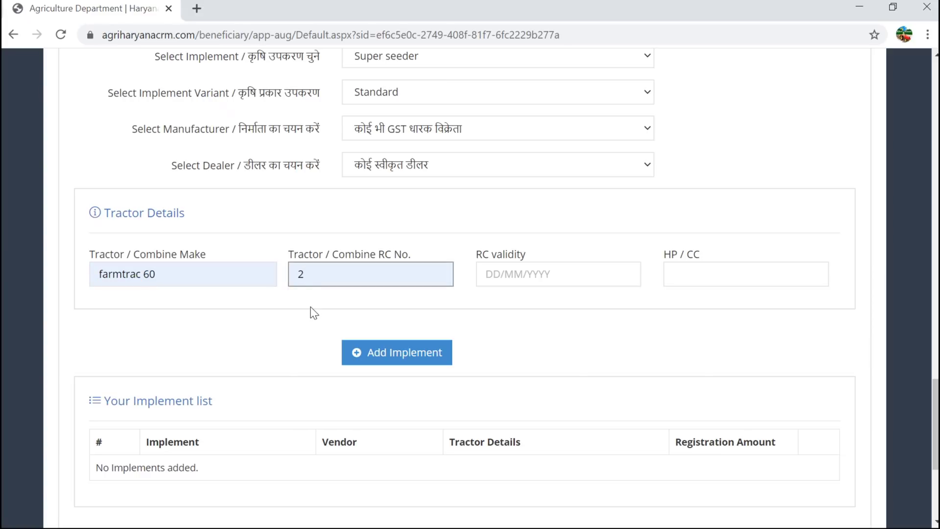
pyautogui.click(511, 281)
pyautogui.click(506, 319)
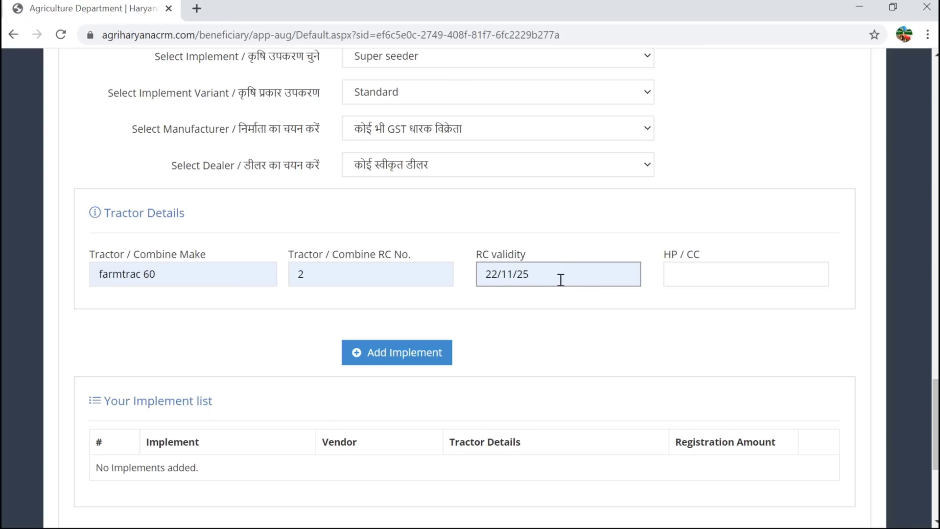
pyautogui.click(691, 265)
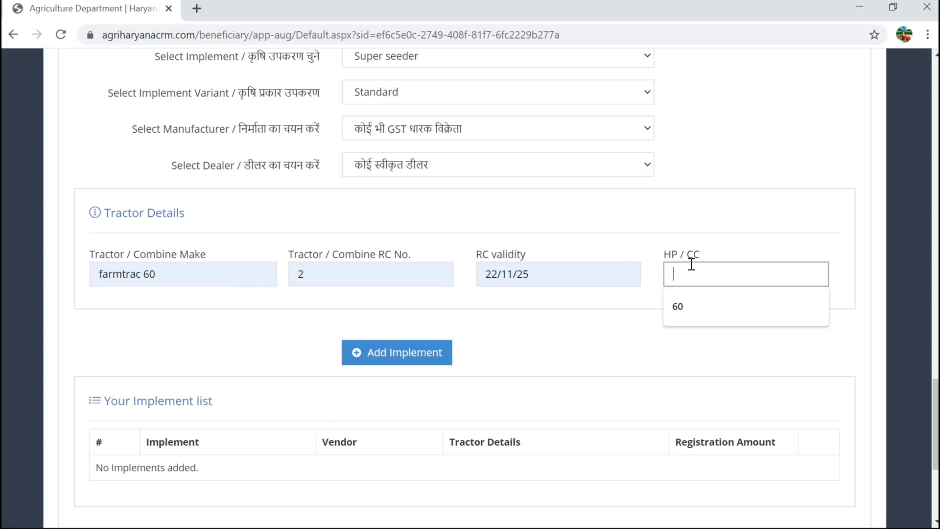
pyautogui.click(687, 300)
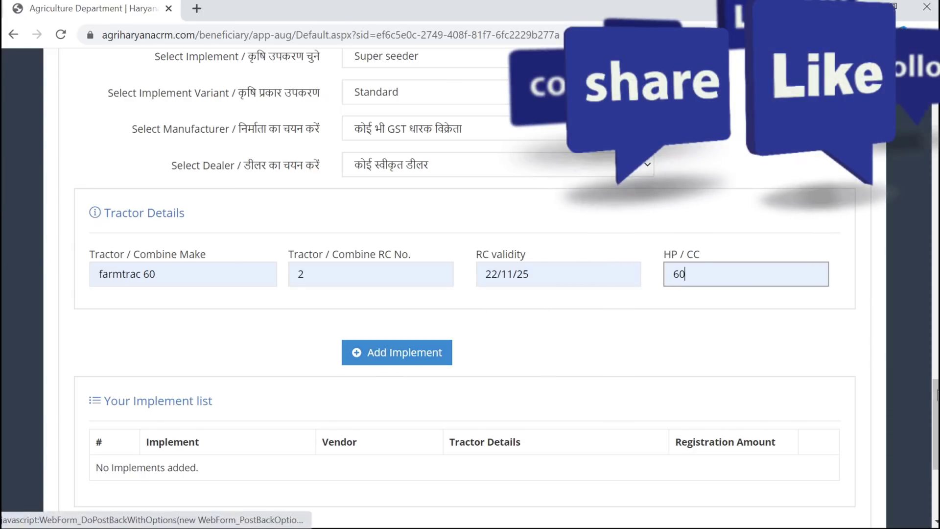
pyautogui.moveTo(936, 447); pyautogui.dragTo(936, 492)
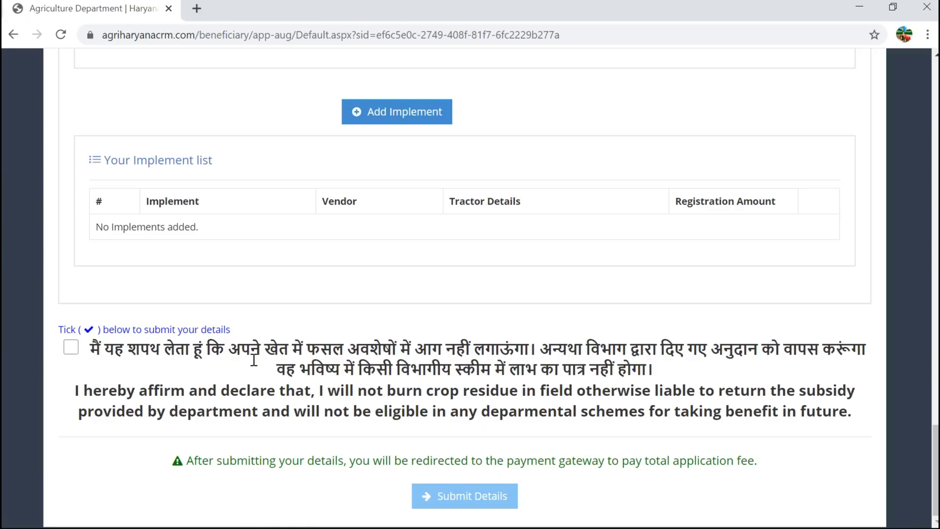
pyautogui.click(69, 350)
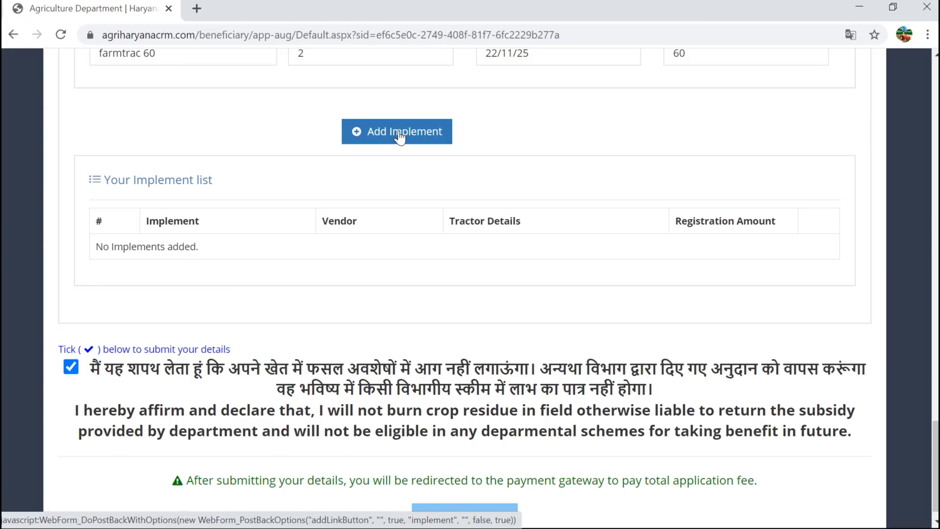
pyautogui.click(400, 136)
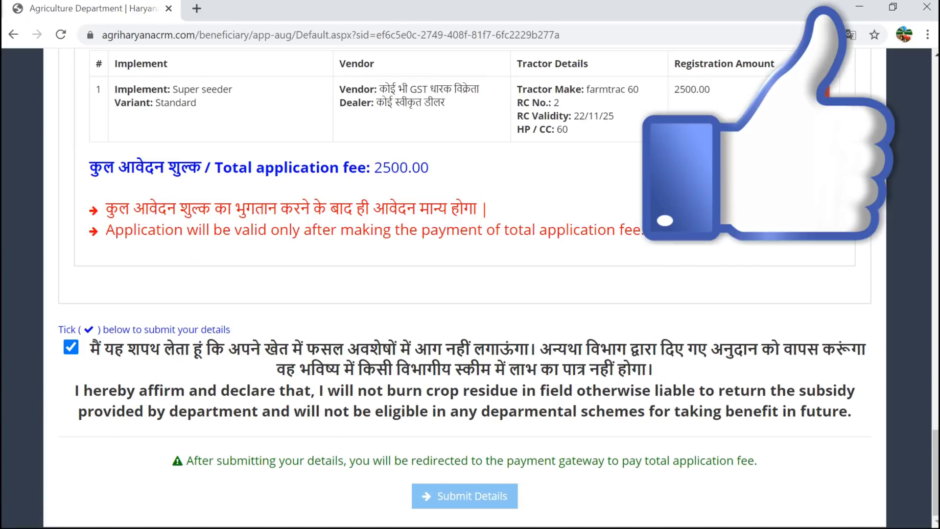
# Step: Select Zero till seed cum fertilizer drill with the 15 tines variant
pyautogui.moveTo(936, 466); pyautogui.dragTo(936, 363)
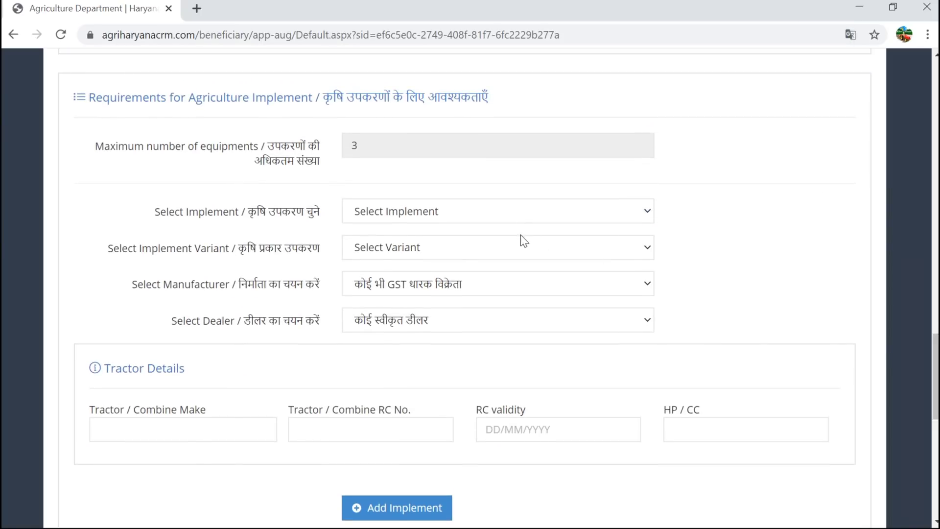
pyautogui.click(647, 214)
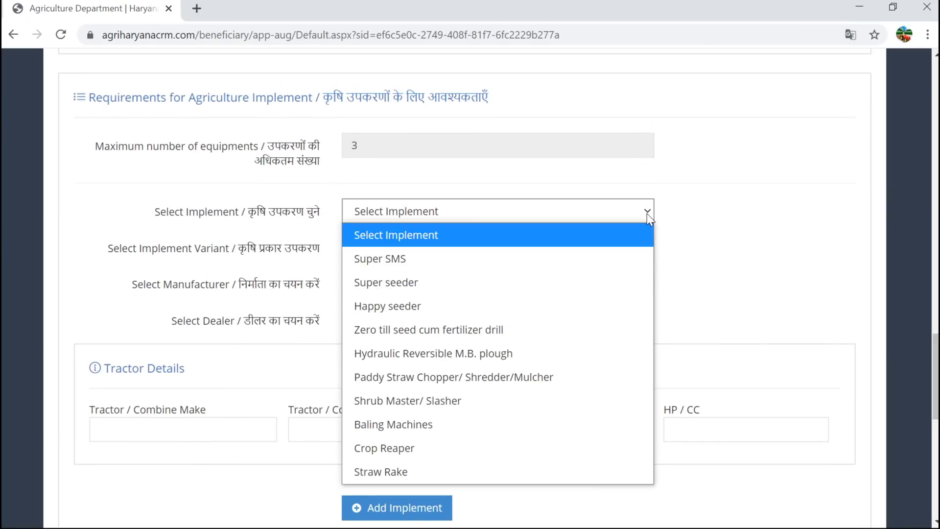
pyautogui.click(456, 329)
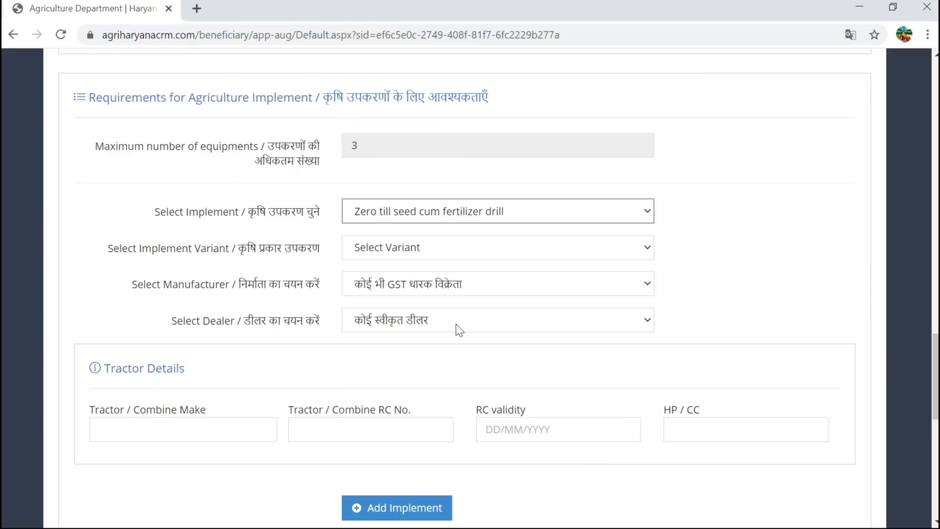
pyautogui.click(649, 250)
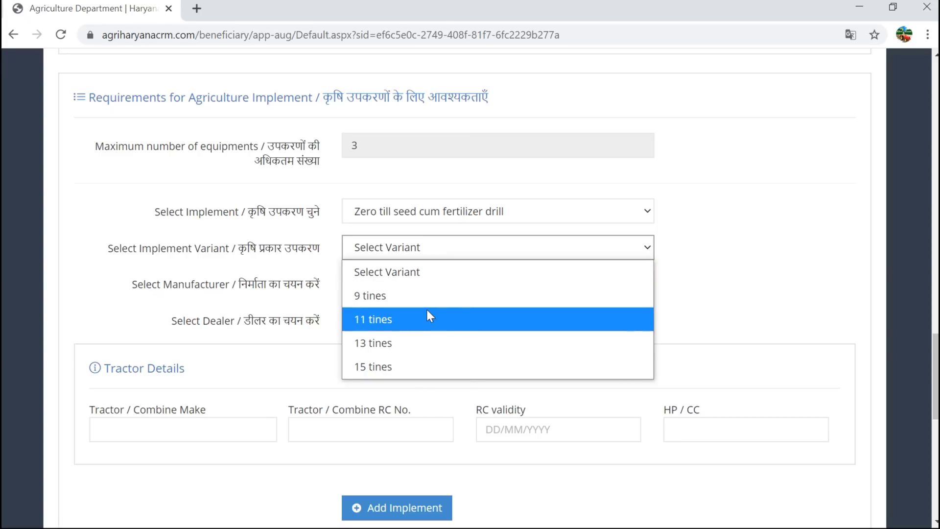
pyautogui.click(419, 366)
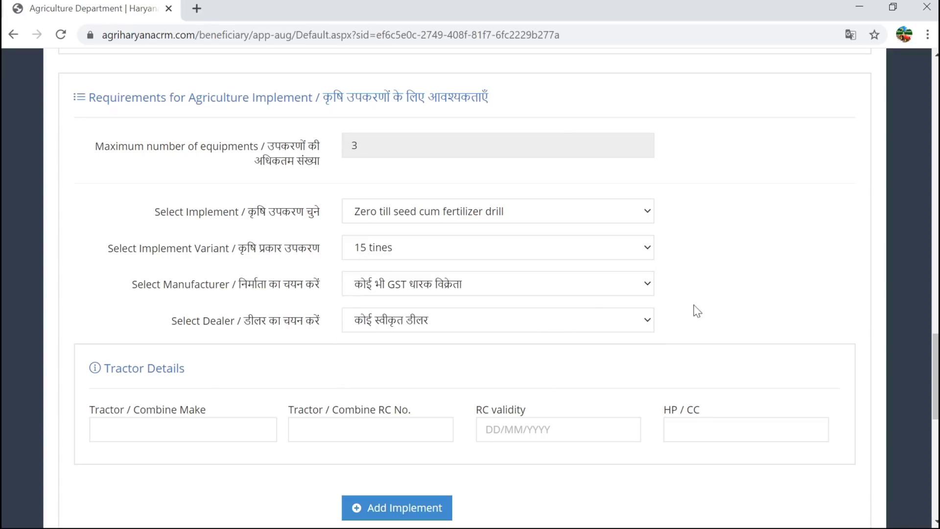
# Step: Enter tractor farmtrac 60, RC No. 2, validity 22/11/25, HP/CC 60, and add the drill
pyautogui.moveTo(936, 399); pyautogui.dragTo(936, 447)
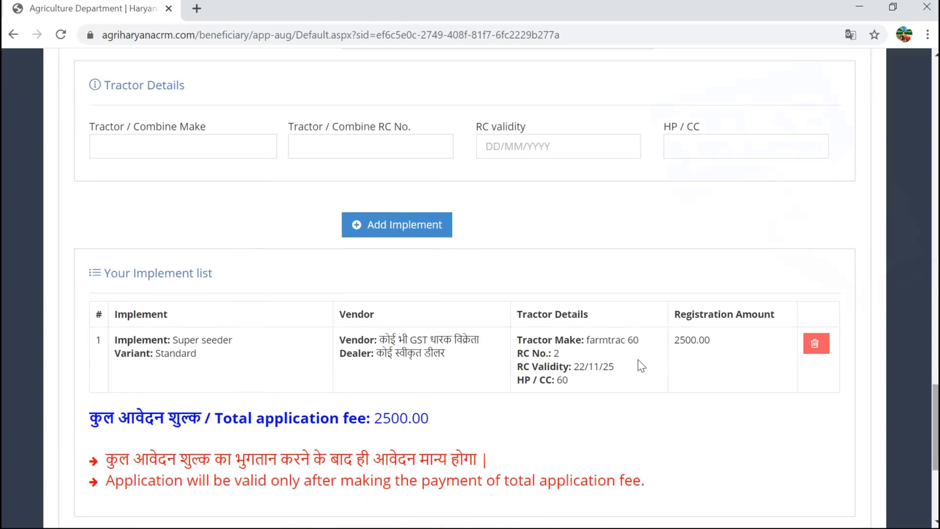
pyautogui.click(143, 146)
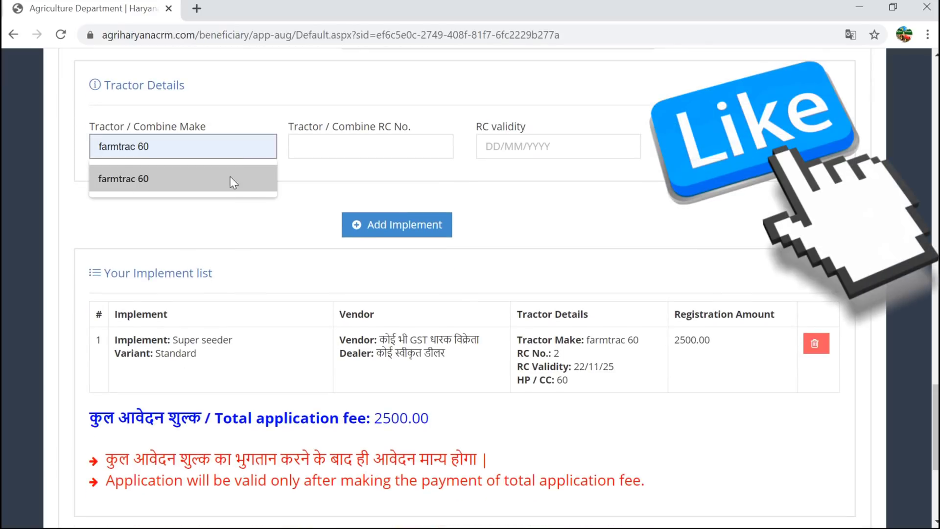
pyautogui.click(348, 146)
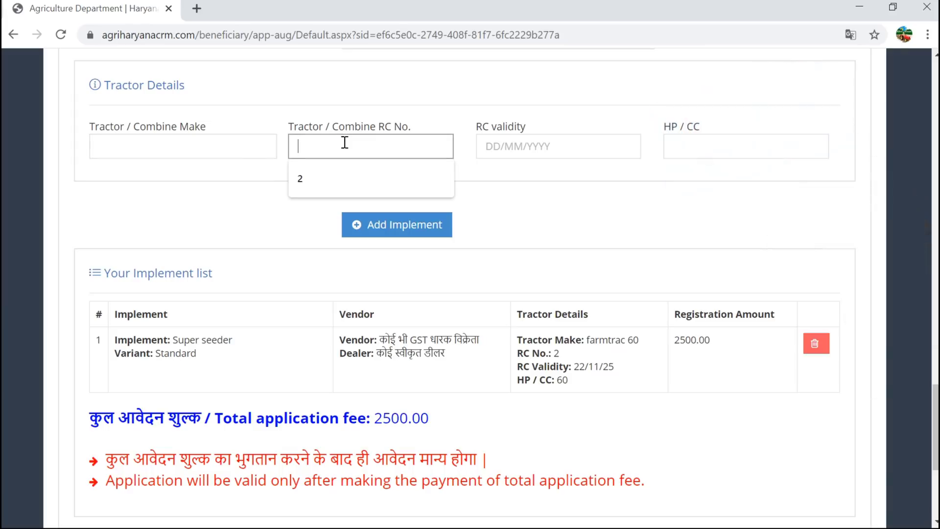
pyautogui.click(339, 182)
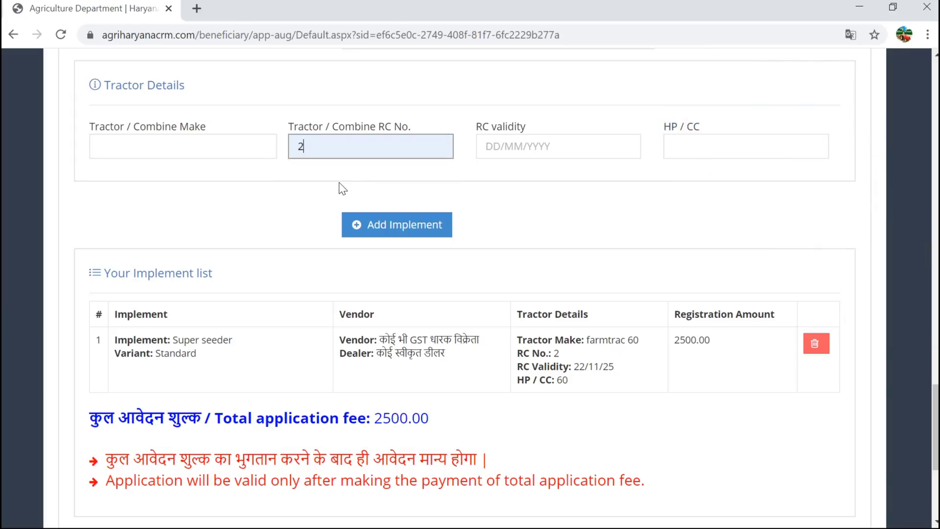
pyautogui.click(168, 141)
pyautogui.click(163, 188)
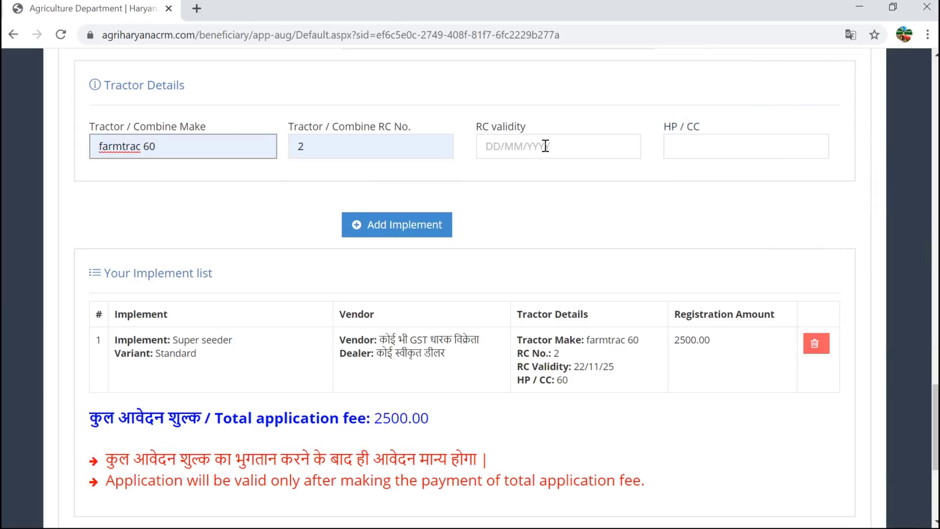
pyautogui.click(544, 148)
pyautogui.click(533, 191)
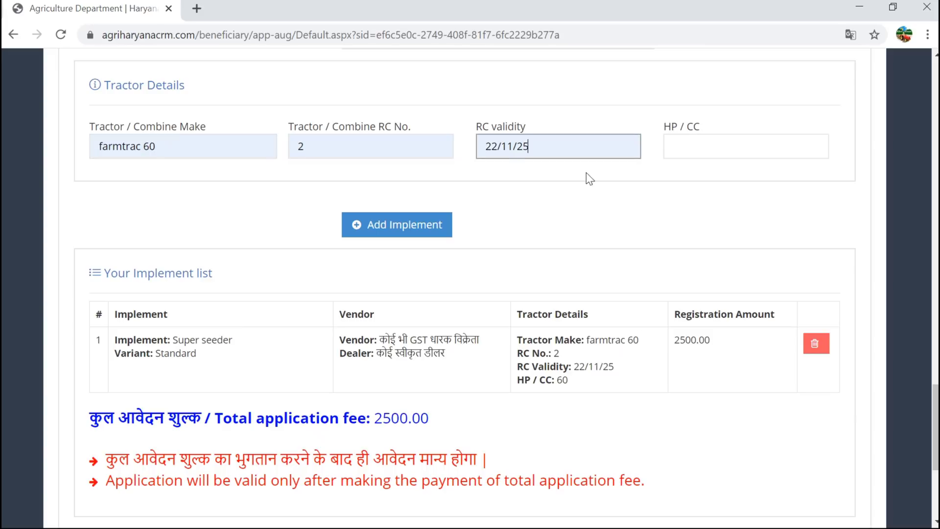
pyautogui.click(694, 147)
pyautogui.click(692, 177)
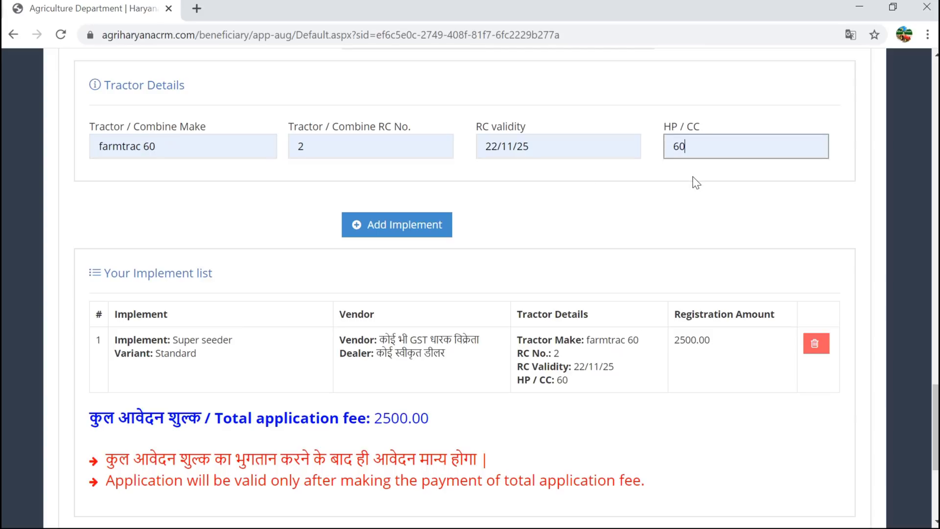
pyautogui.click(385, 234)
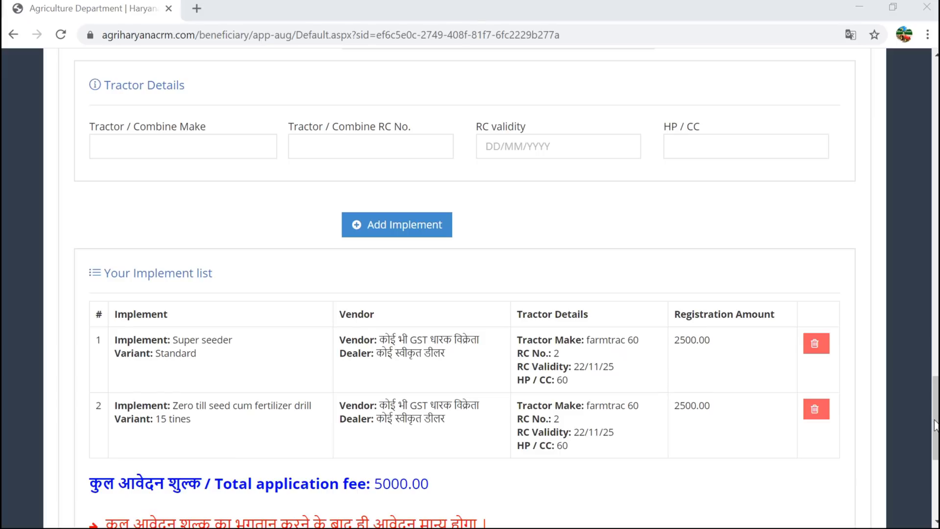
# Step: Select Hydraulic Reversible M.B. plough as the implement with the 4 Bottom variant
pyautogui.scroll(2, 936, 416)
pyautogui.scroll(10, 498, 292)
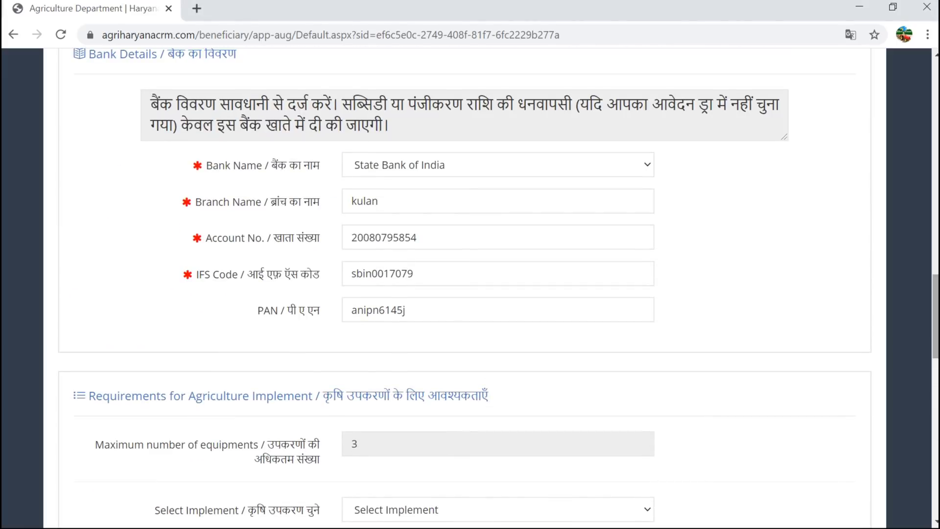
pyautogui.scroll(-5, 935, 371)
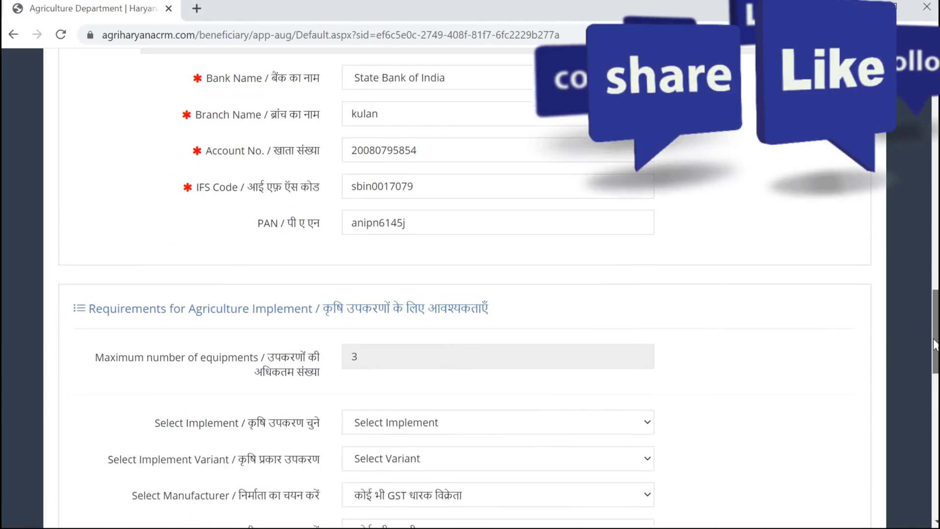
pyautogui.scroll(-1, 935, 371)
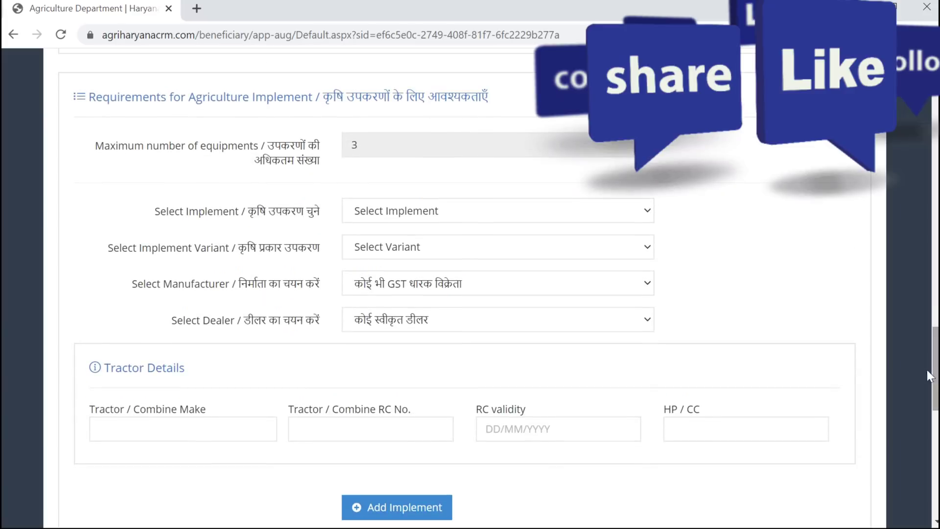
pyautogui.click(649, 212)
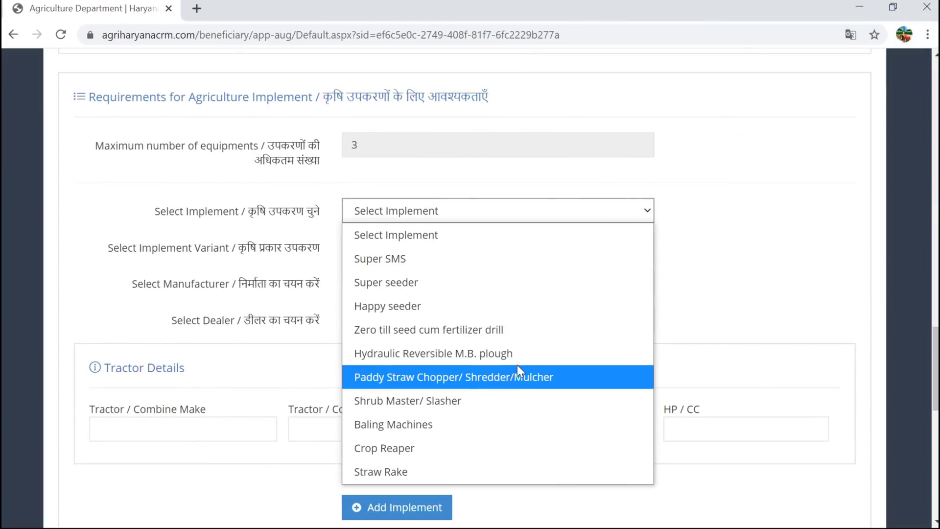
pyautogui.click(521, 364)
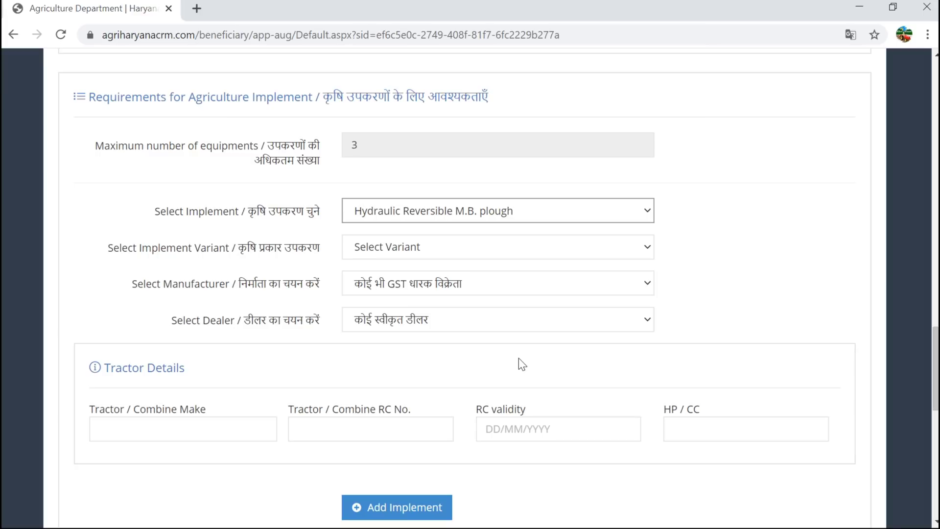
pyautogui.click(646, 246)
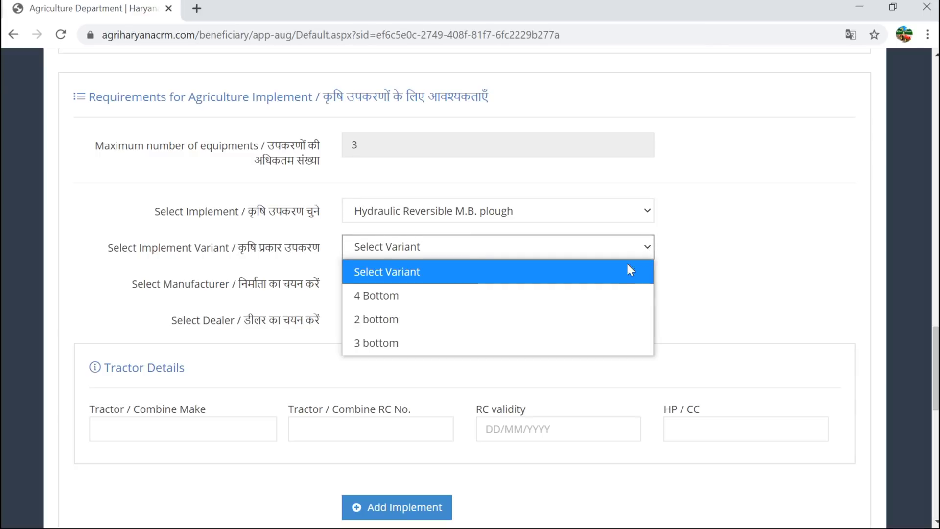
pyautogui.click(616, 307)
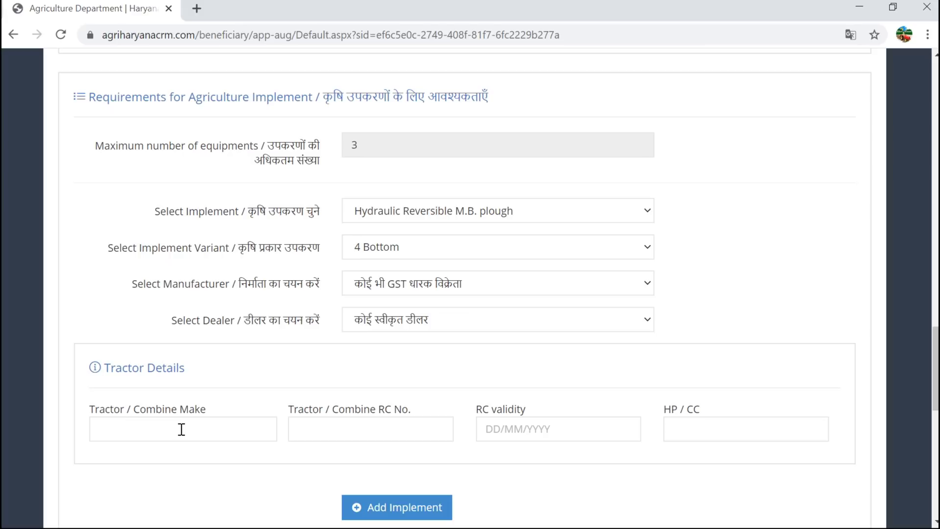
# Step: Autofill tractor details (Farmtrac 60, RC 2, validity 22/11/25, 60 HP) and add the plough
pyautogui.click(147, 429)
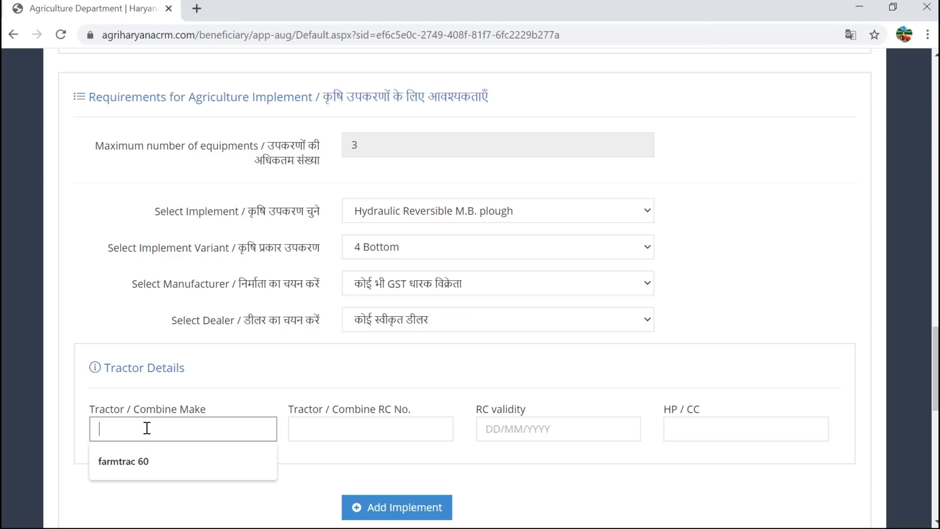
pyautogui.click(139, 468)
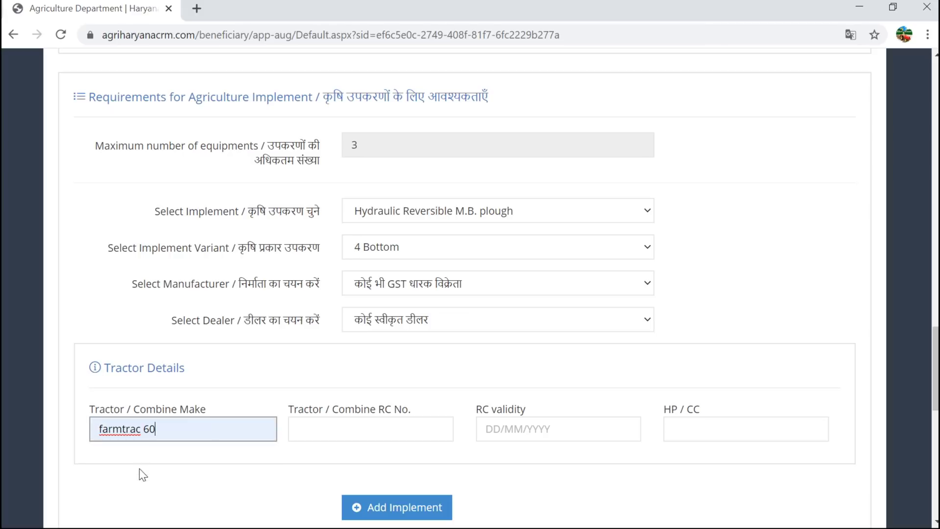
pyautogui.click(367, 429)
pyautogui.click(347, 466)
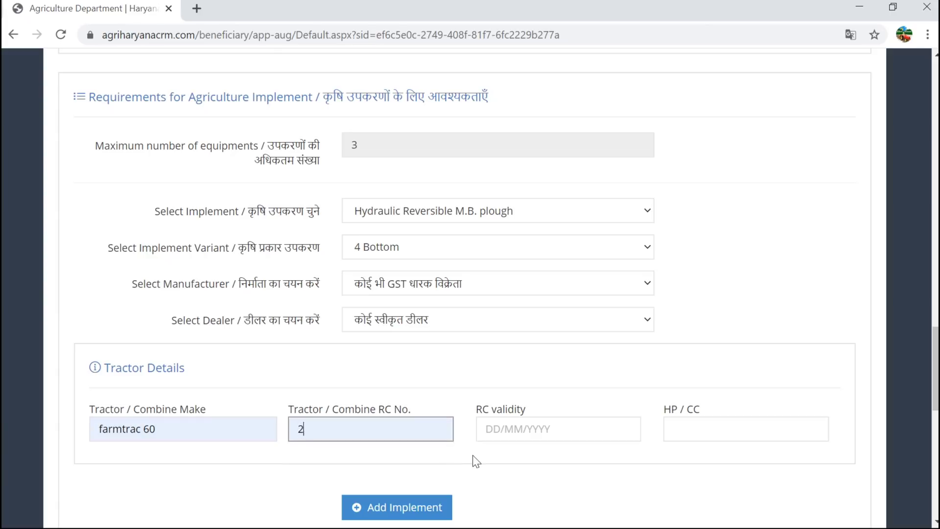
pyautogui.click(507, 434)
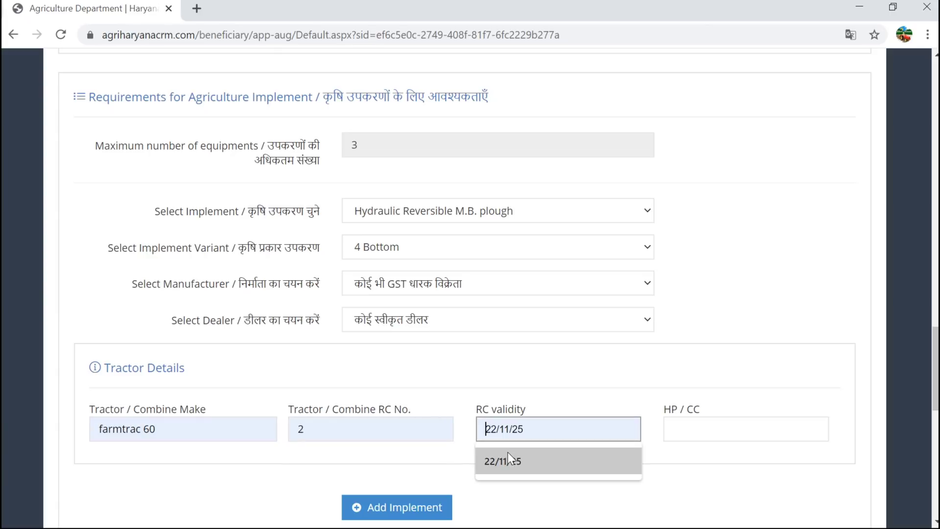
pyautogui.click(508, 452)
pyautogui.click(733, 429)
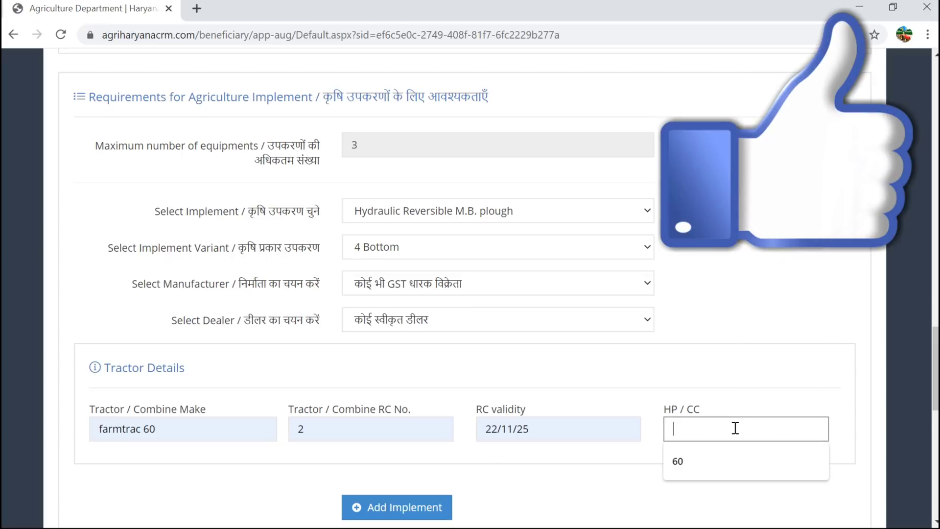
pyautogui.click(705, 467)
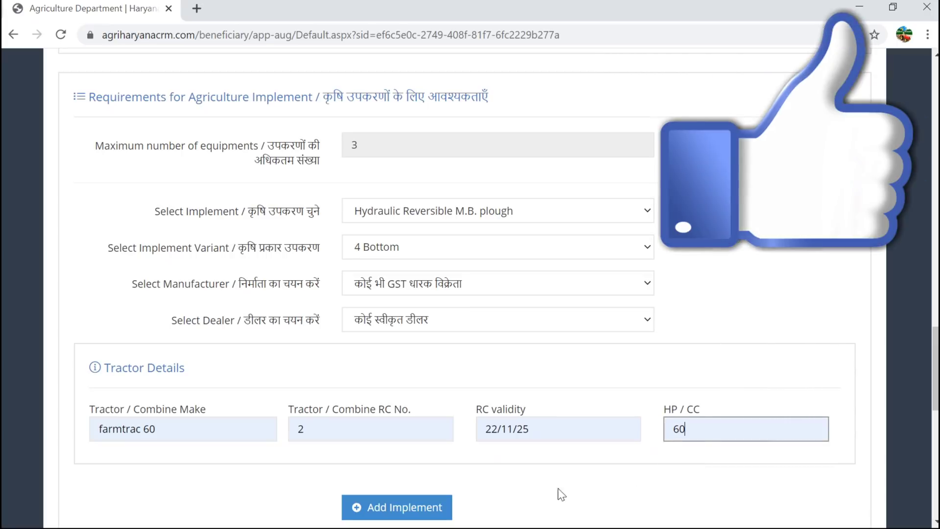
pyautogui.click(401, 518)
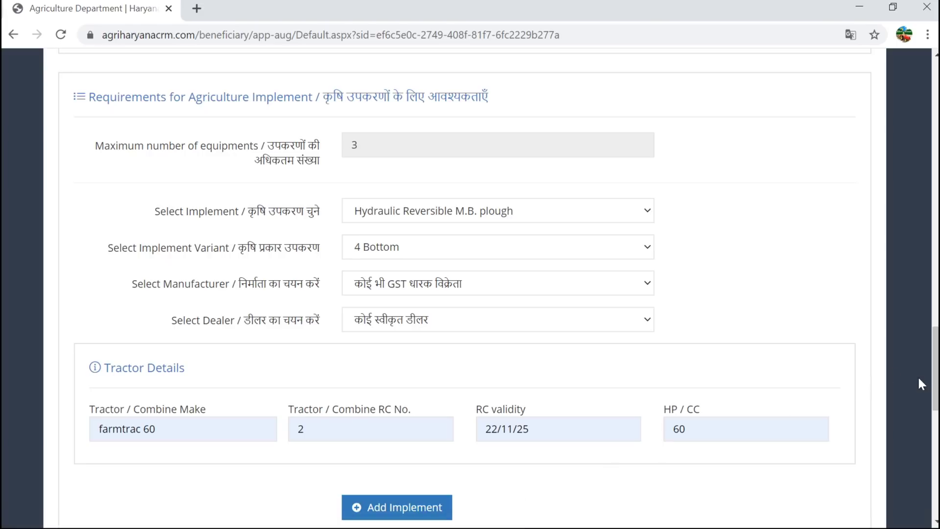
pyautogui.moveTo(936, 377); pyautogui.dragTo(935, 449)
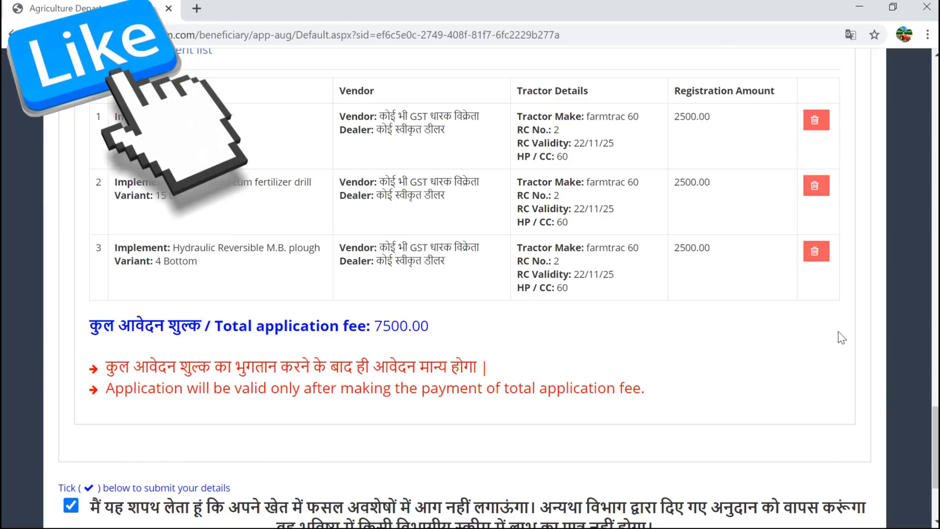
# Step: Delete the plough and seed cum fertilizer drill rows, leaving only the Super seeder
pyautogui.moveTo(936, 447)
pyautogui.mouseDown()
pyautogui.moveTo(936, 483)
pyautogui.moveTo(935, 431)
pyautogui.mouseUp()
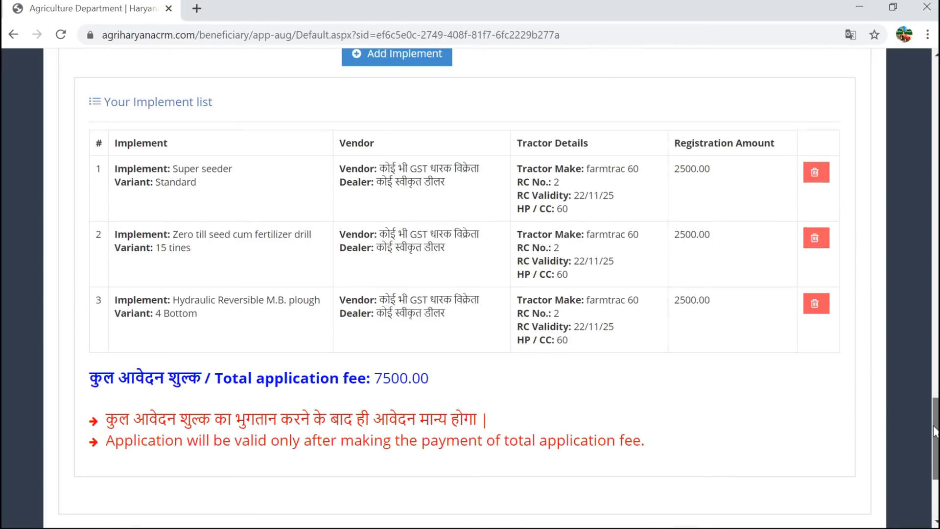
pyautogui.moveTo(936, 431); pyautogui.dragTo(936, 430)
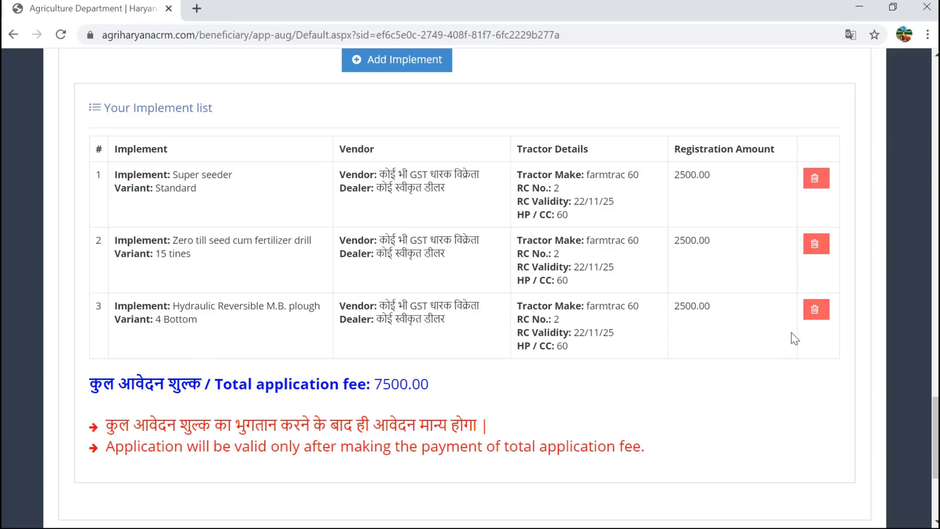
pyautogui.click(815, 313)
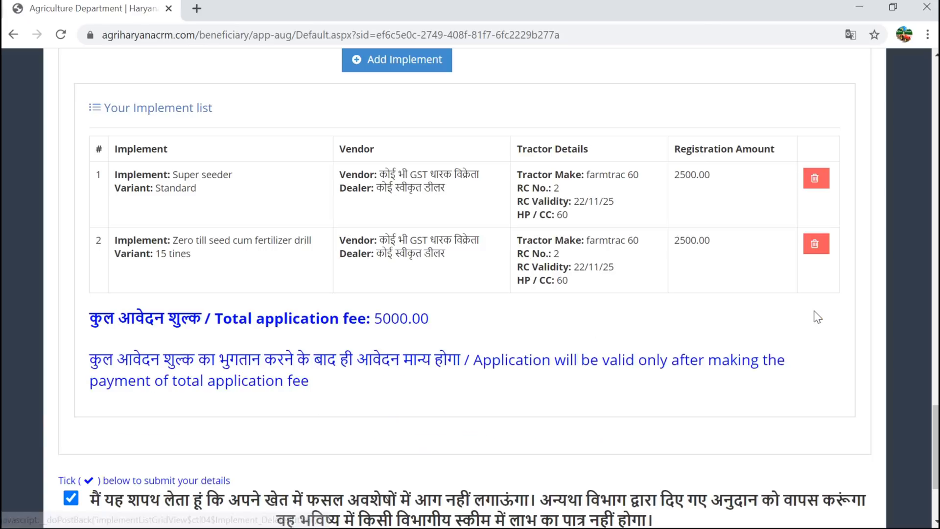
pyautogui.click(814, 251)
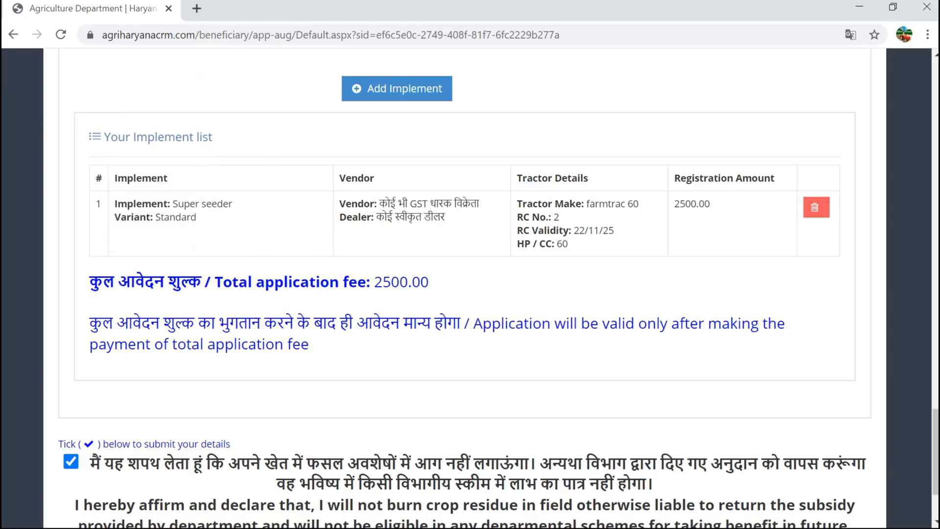
pyautogui.scroll(-3, 935, 461)
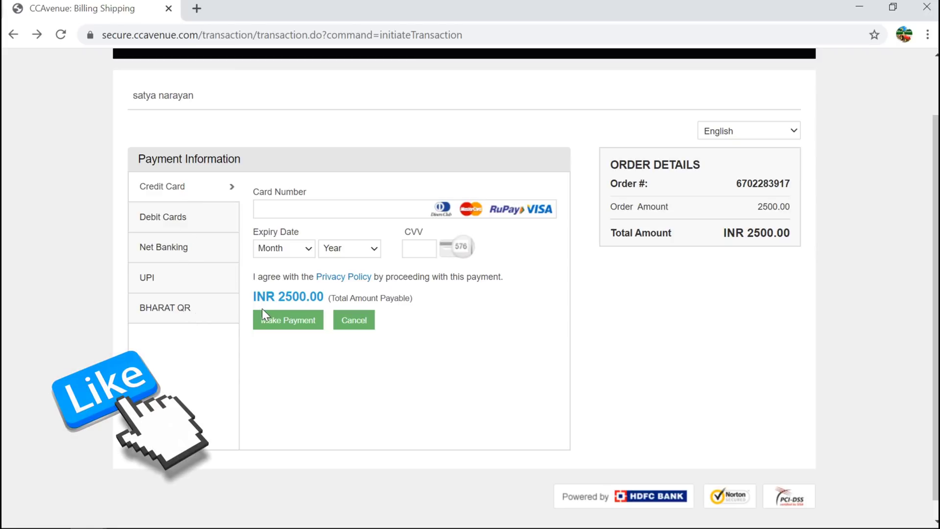
# Step: Choose Debit Cards as the payment method on the CCAvenue page
pyautogui.click(201, 217)
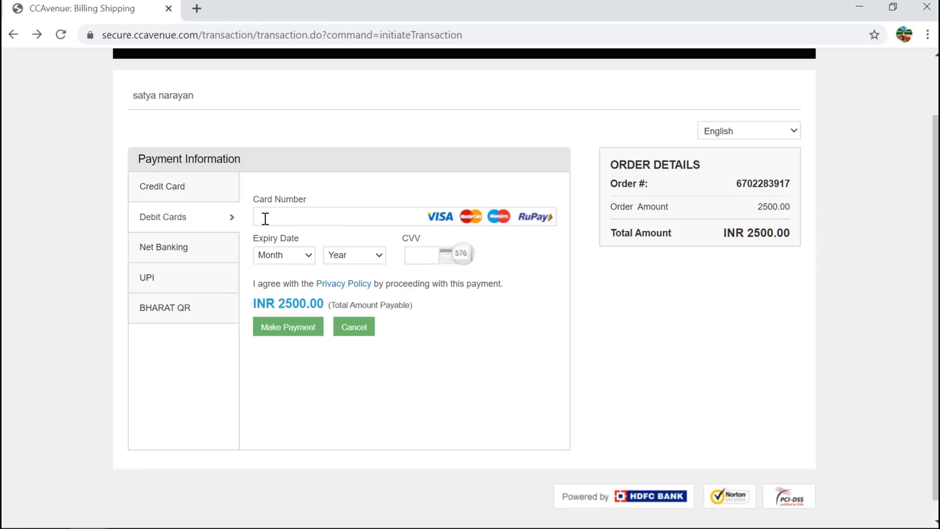
# Step: Enter the debit card number and set the expiry to Jan (01) 2022
pyautogui.click(265, 219)
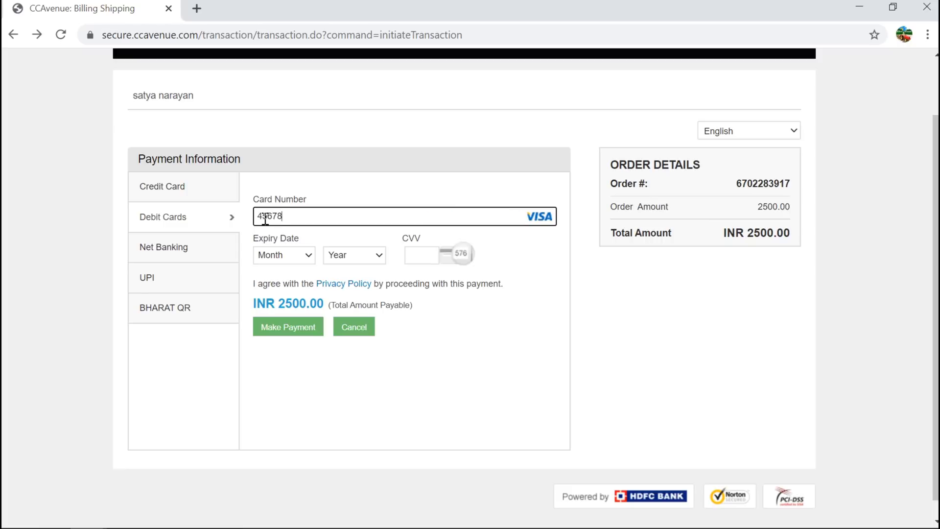
pyautogui.click(308, 255)
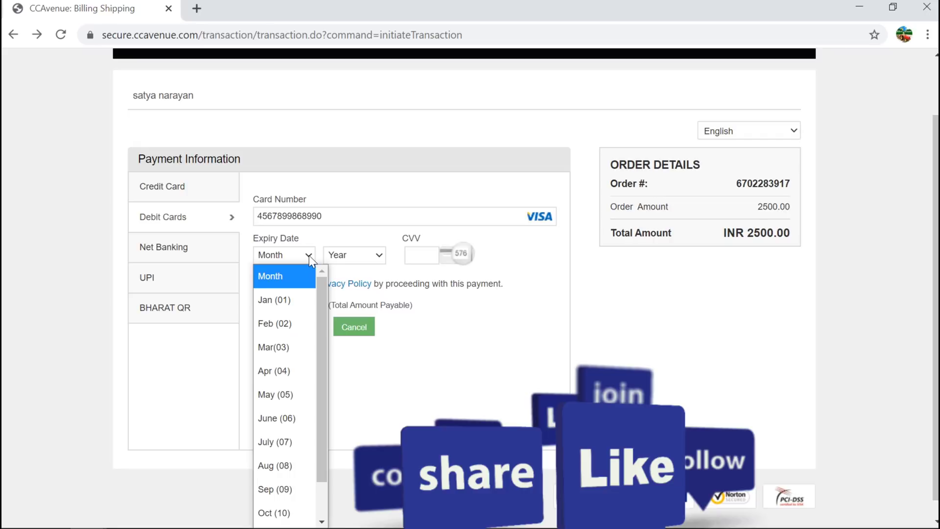
pyautogui.click(290, 306)
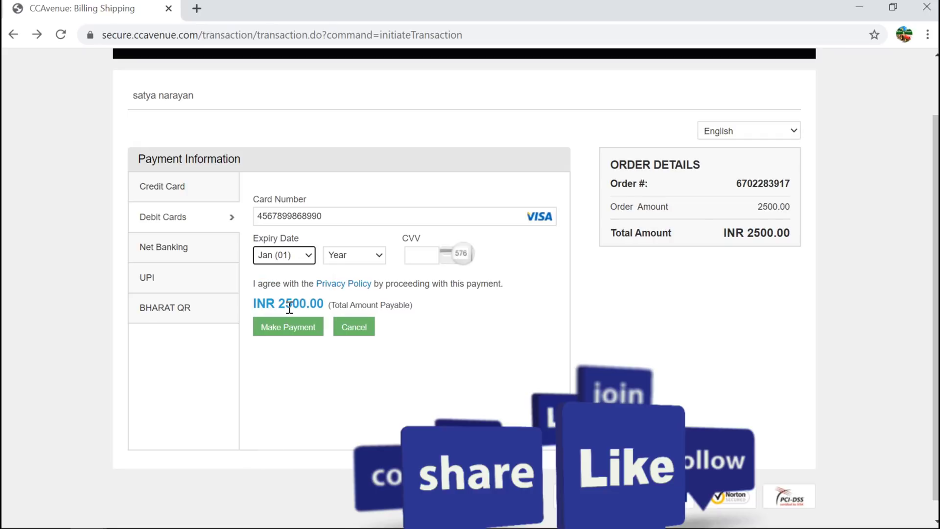
pyautogui.click(380, 257)
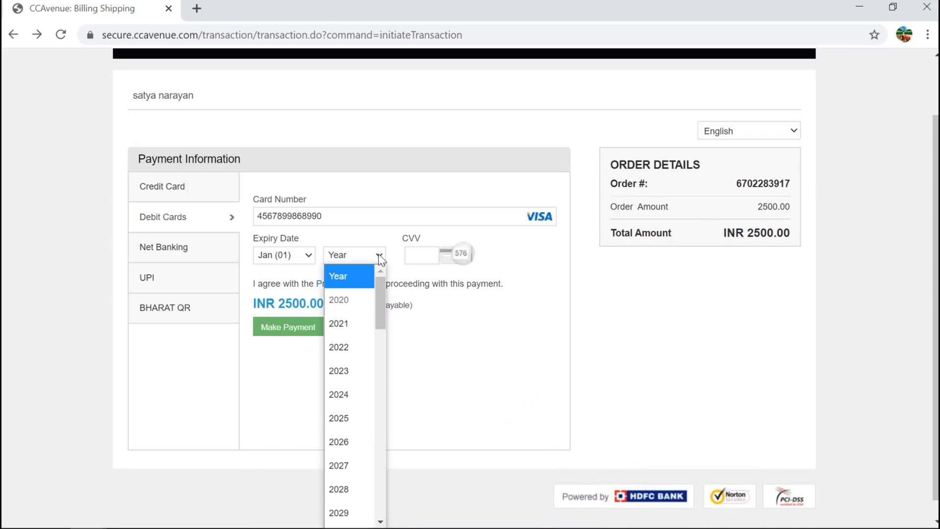
pyautogui.click(357, 347)
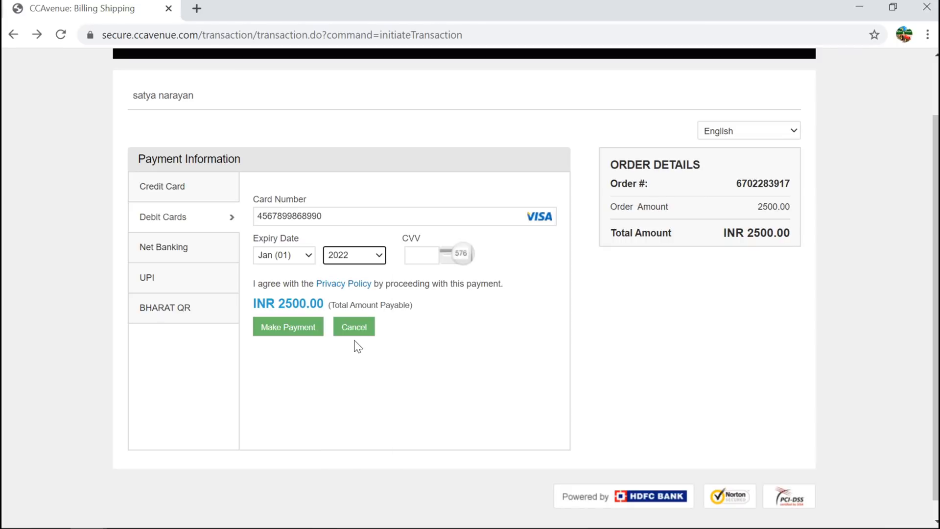
# Step: Enter the card's CVV and submit the INR 2500.00 payment
pyautogui.click(414, 255)
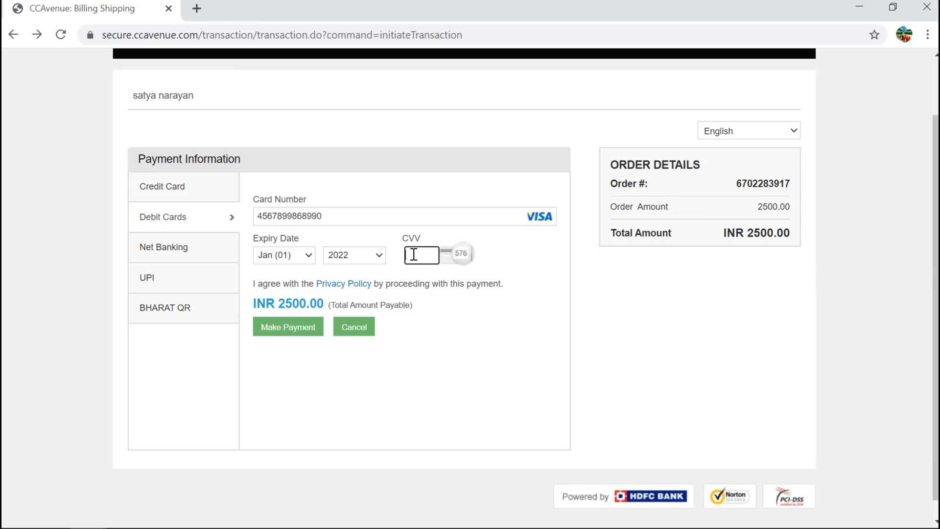
pyautogui.click(291, 339)
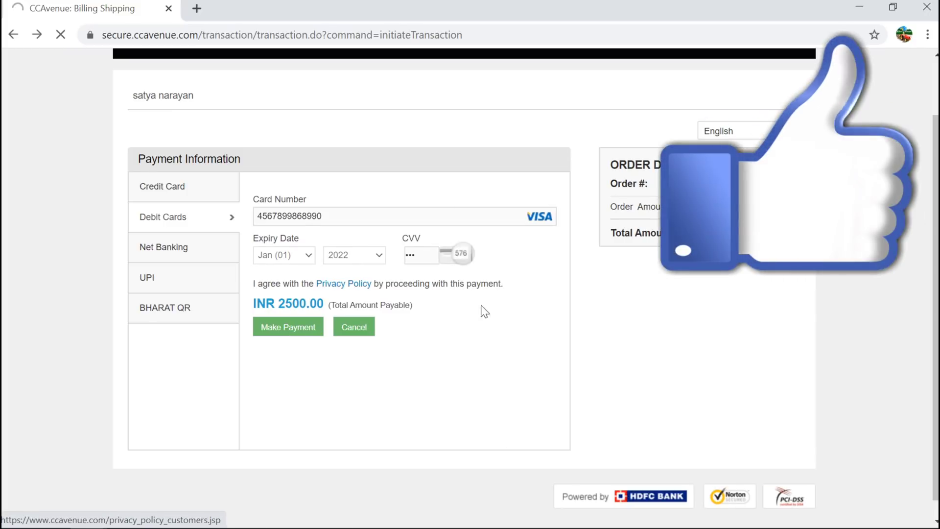